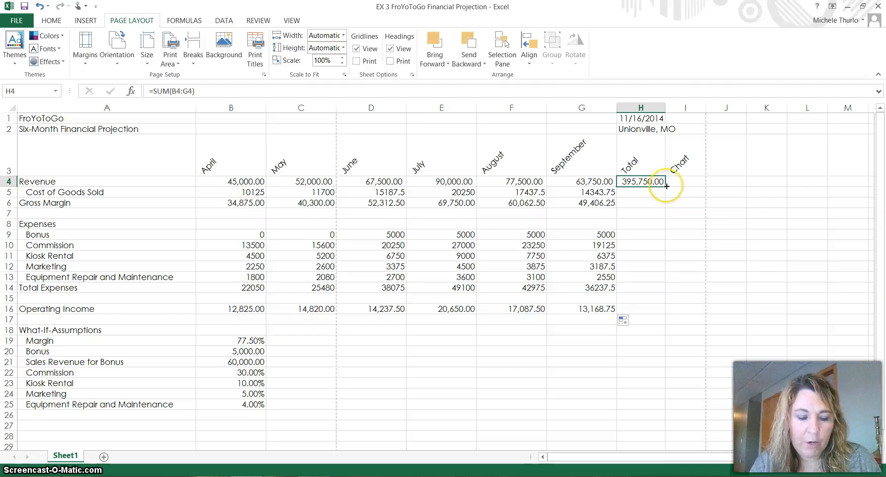
Fill the Revenue row's total formula in H4 down the Total column through the Operating Income row, H16.
drag(665, 186, 654, 309)
click(654, 309)
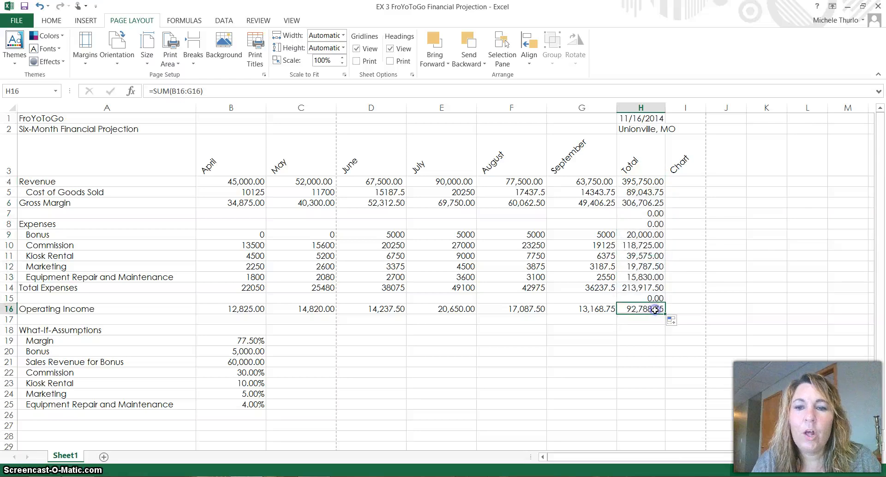
Clear the unneeded totals from H7, H8 and H15 in the Total column.
click(656, 214)
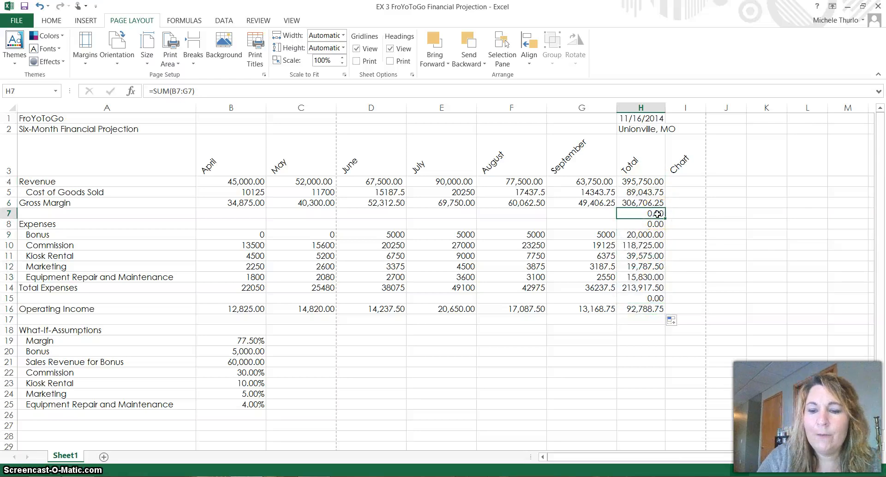
key(Delete)
key(Right)
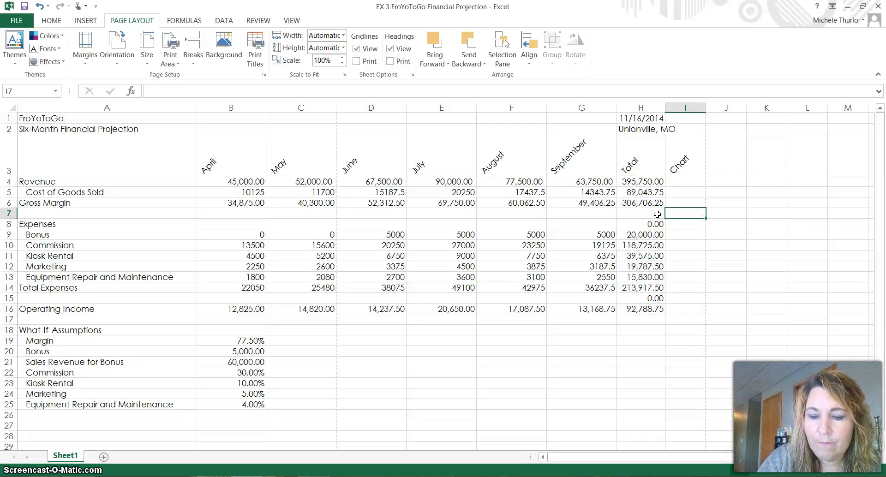
click(657, 214)
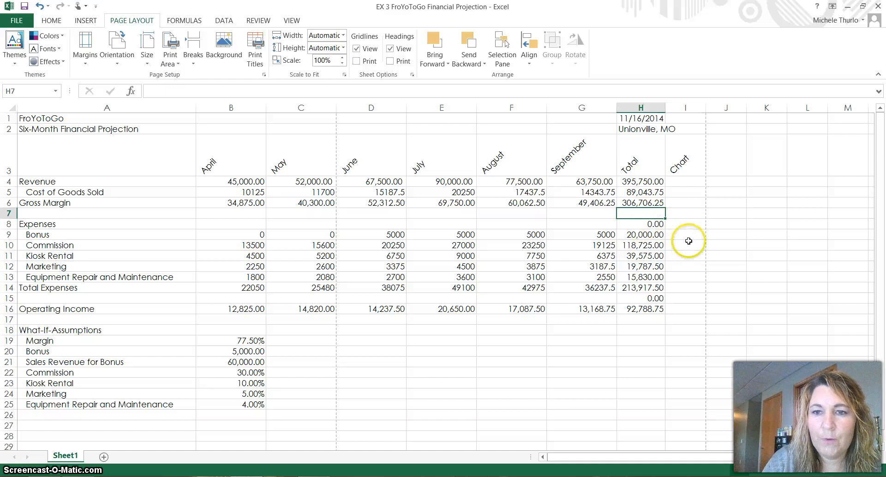
key(Down)
key(Down)
key(Down)
key(Down)
key(Down)
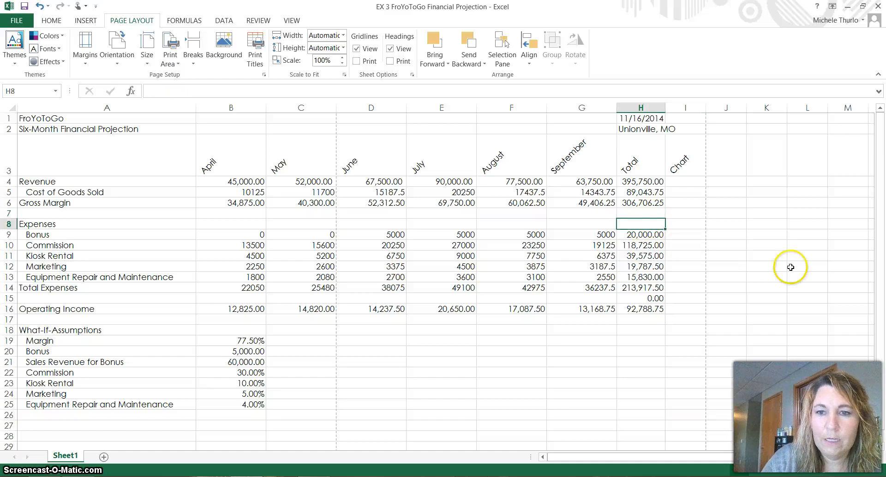
key(Down)
key(Down)
key(Down)
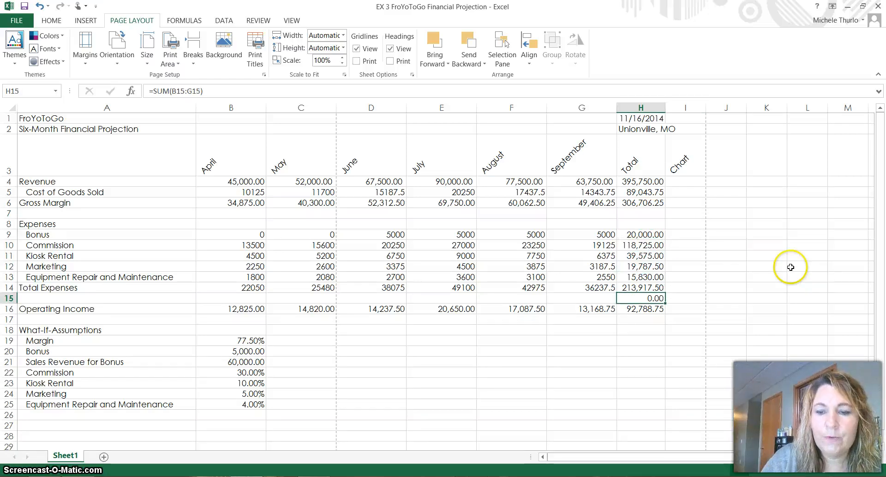
key(Delete)
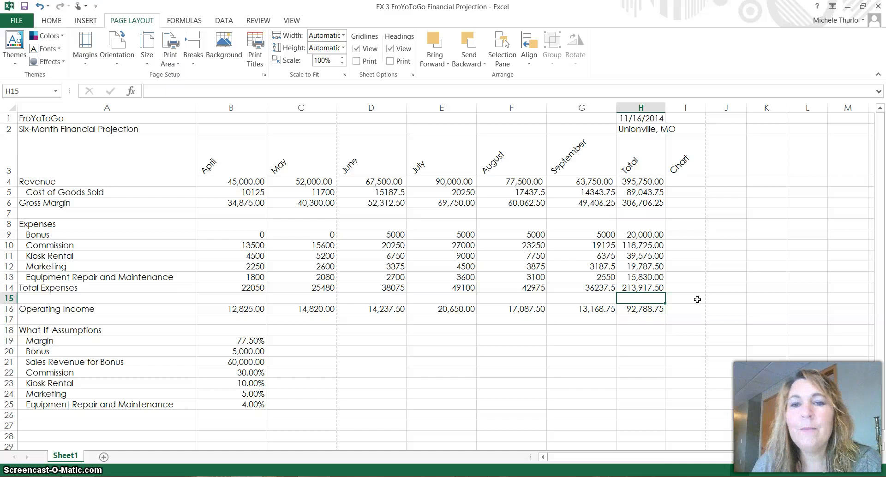
Start a line sparkline in cell I4 for the Revenue row, with B4:H4 as its data range.
click(688, 184)
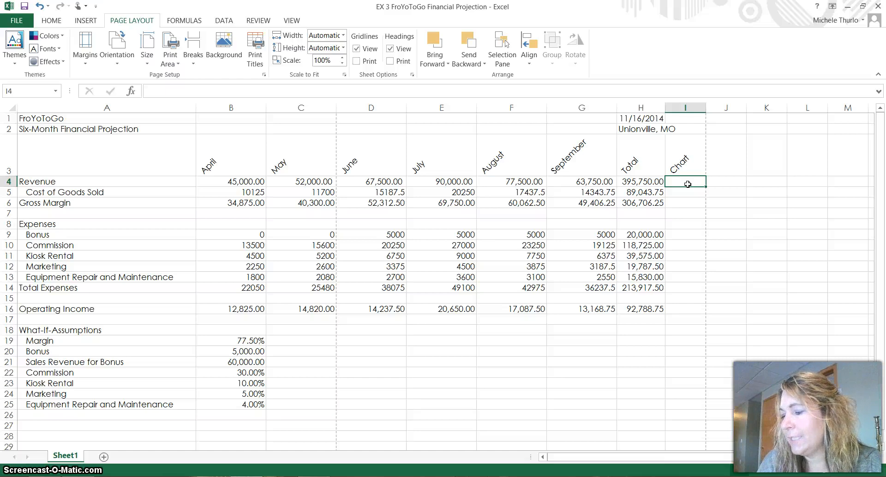
click(691, 183)
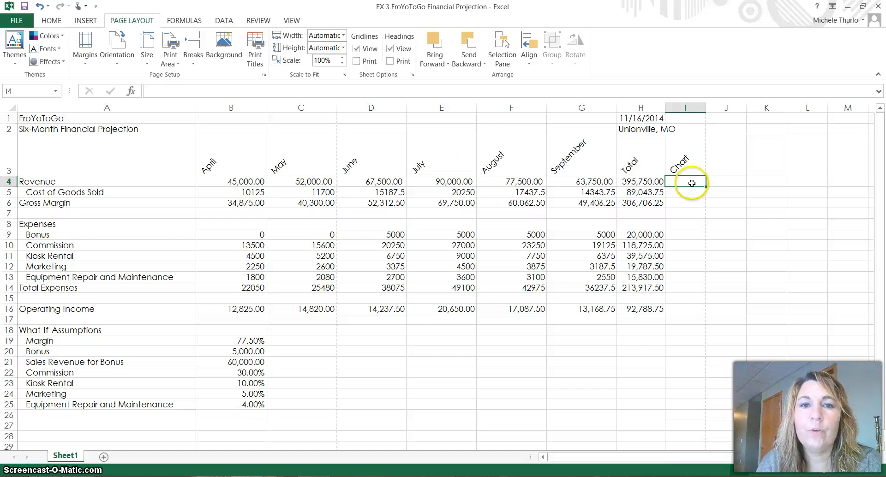
click(53, 21)
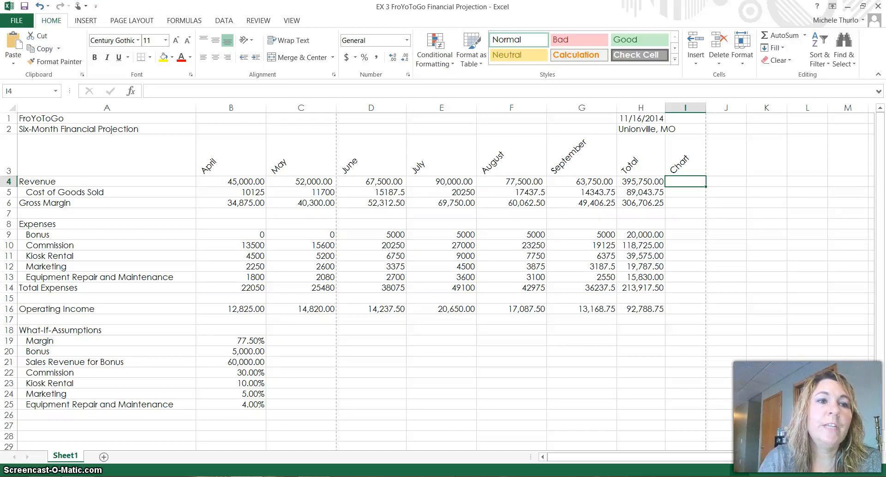
click(90, 23)
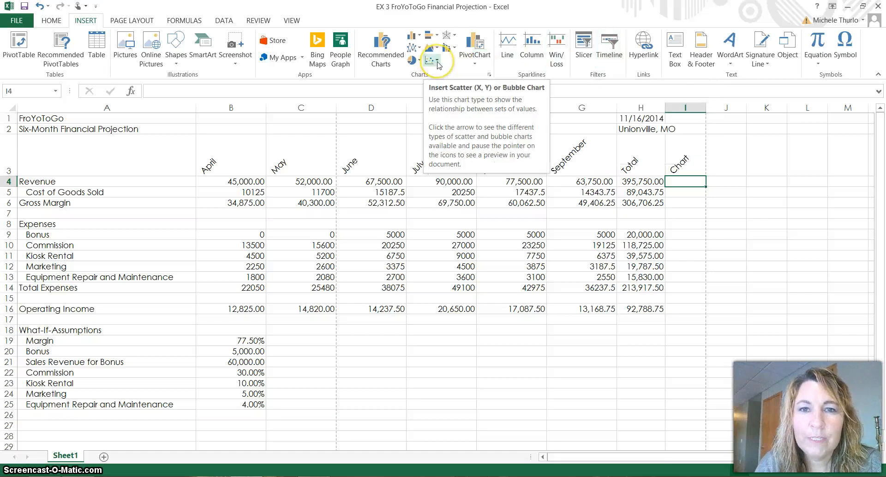
scroll(87, 21, down, 1)
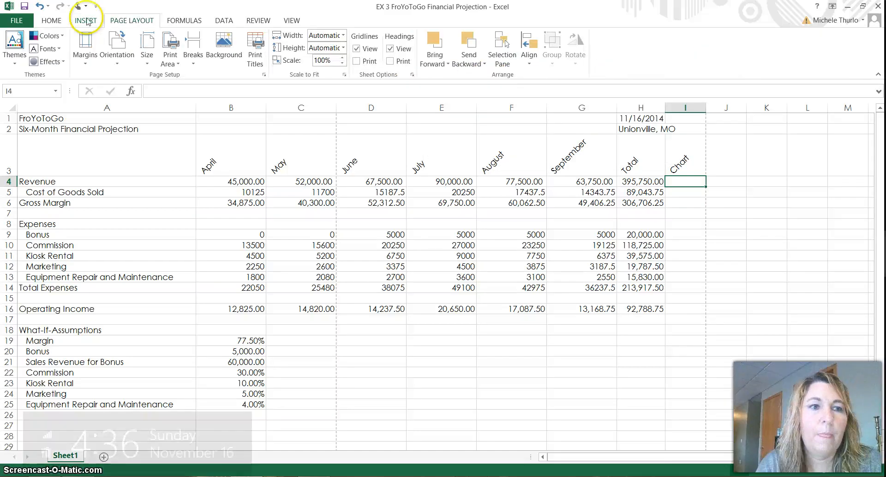
click(87, 22)
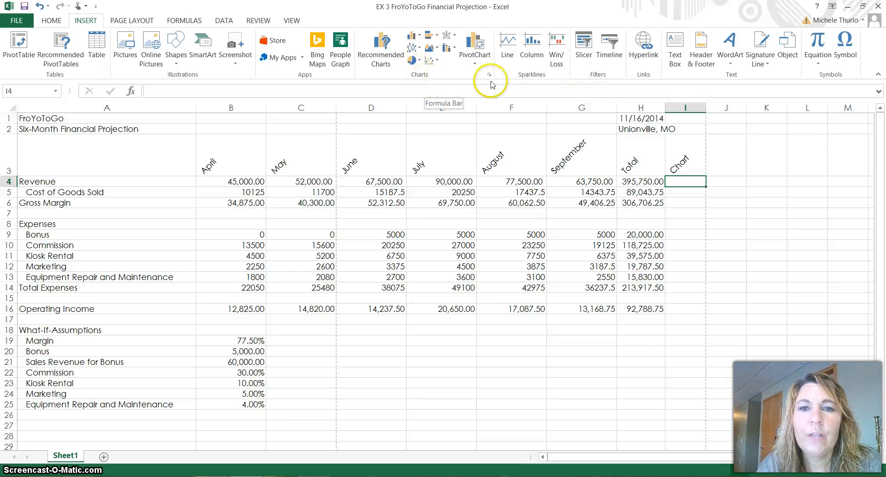
click(508, 46)
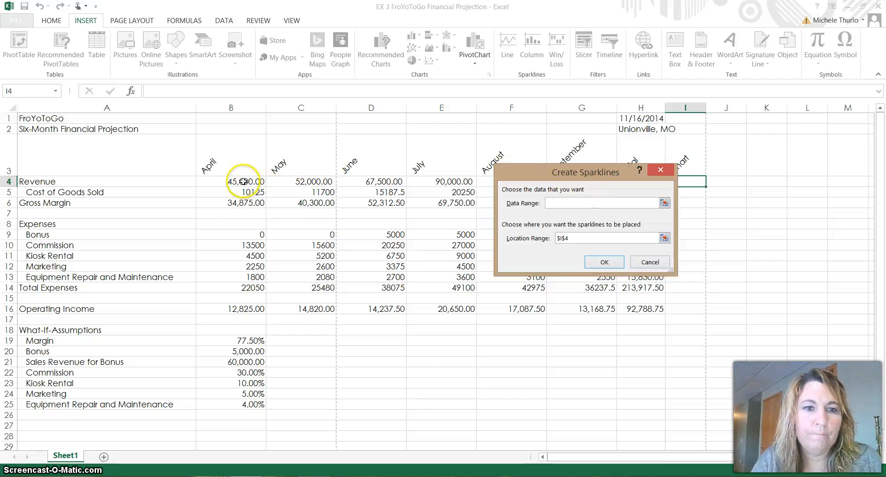
drag(243, 181, 523, 266)
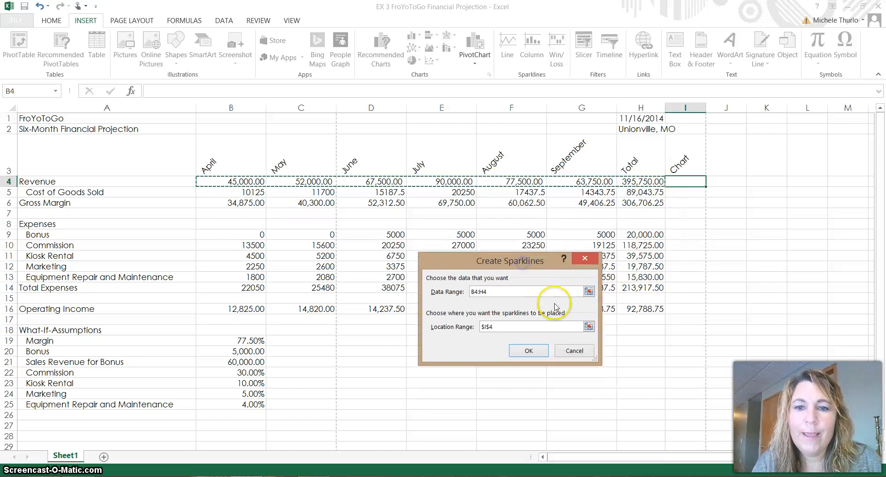
Change the sparkline's data range to B4:G4, leaving out the total, and create it in cell I4.
click(589, 292)
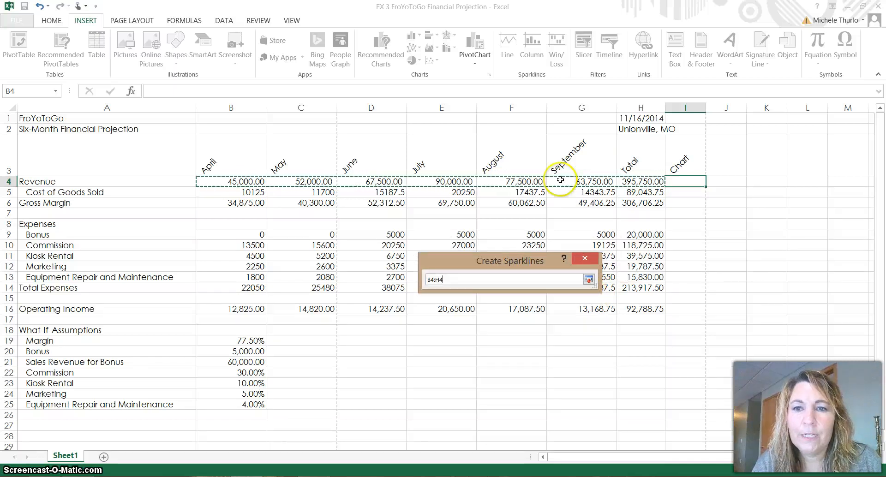
click(229, 181)
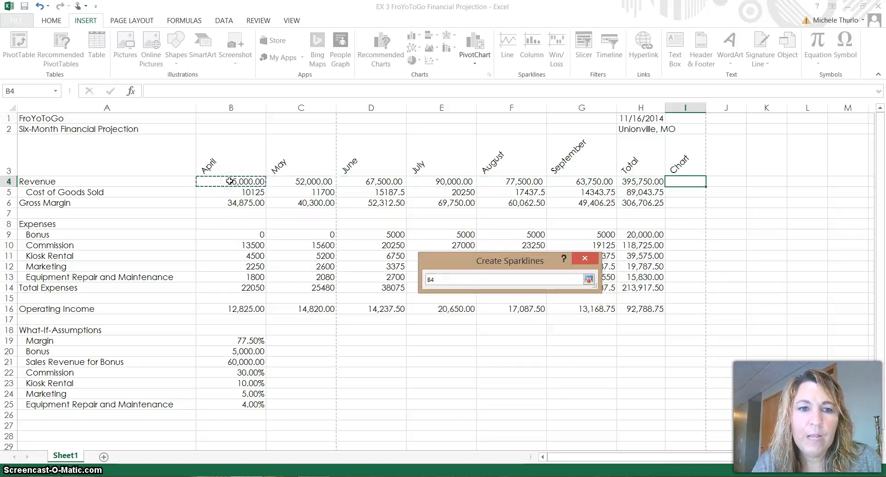
drag(230, 181, 386, 195)
drag(545, 185, 586, 183)
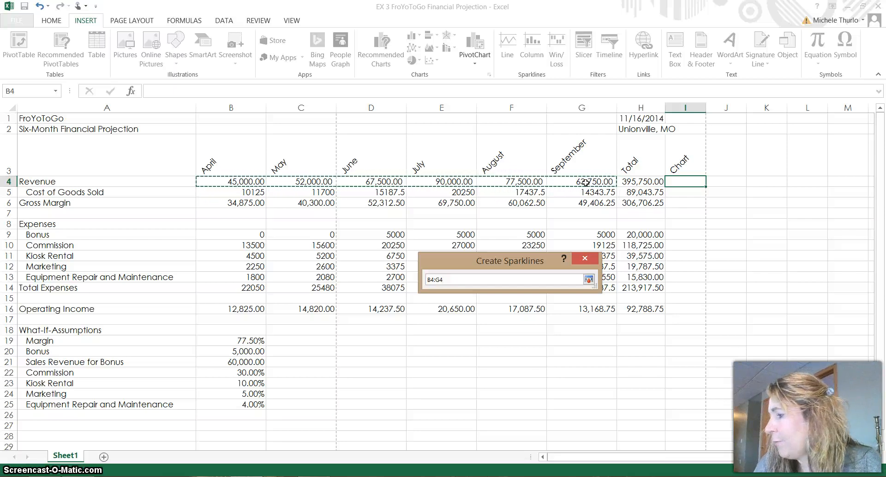
click(589, 280)
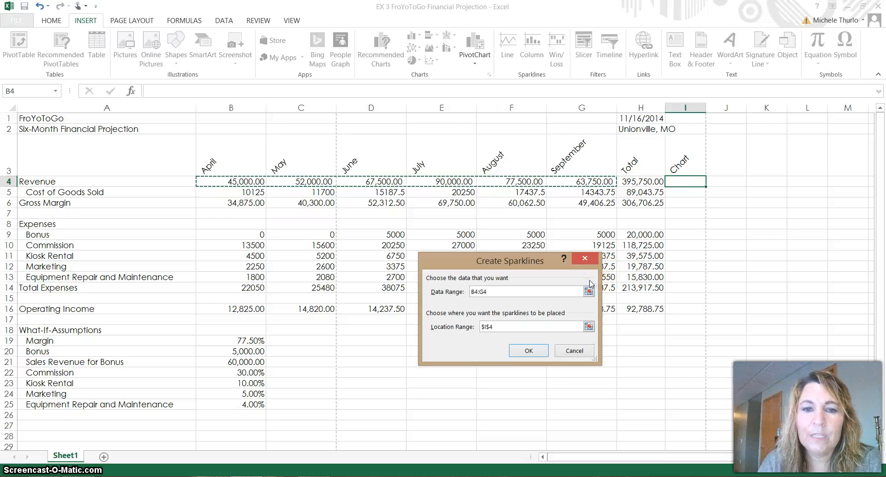
click(509, 326)
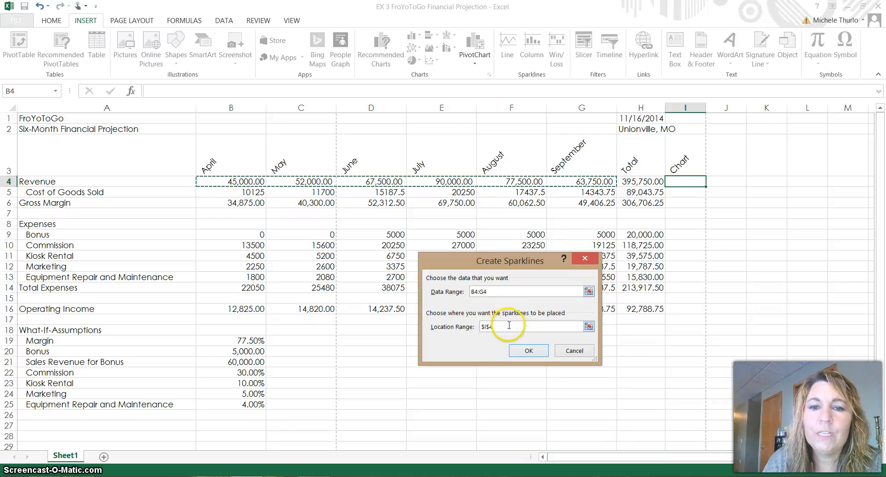
click(683, 185)
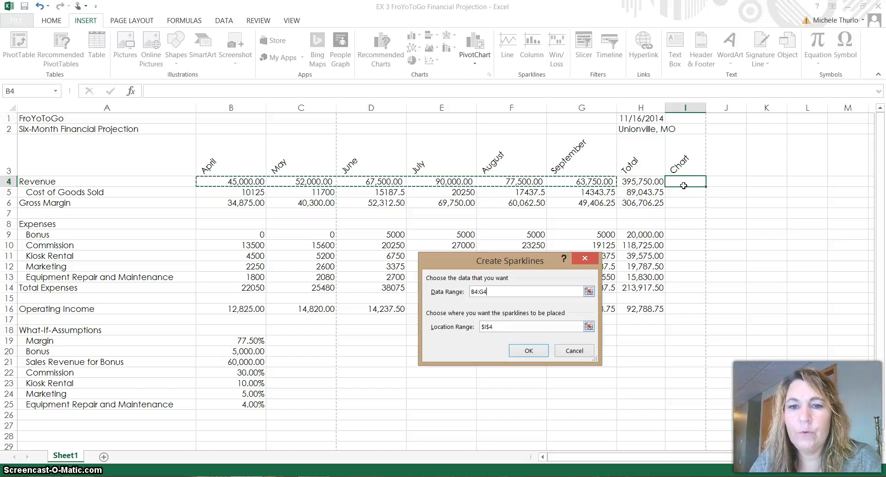
key(super+c)
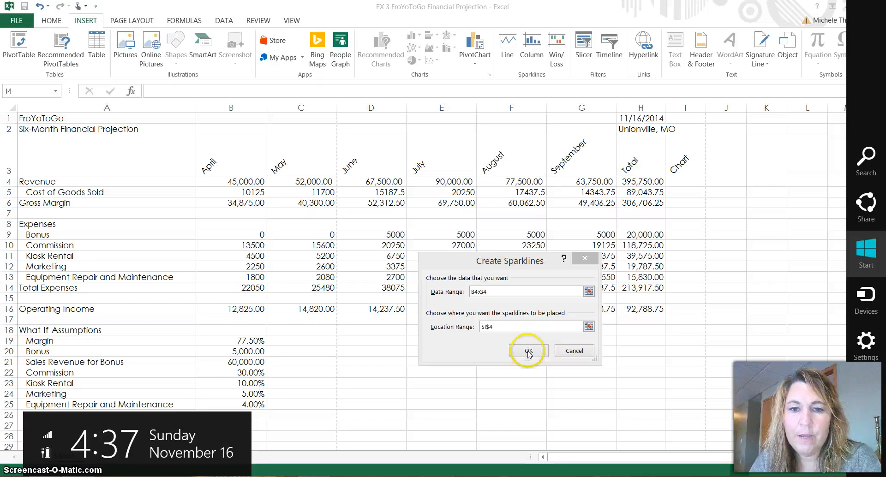
click(529, 353)
click(528, 351)
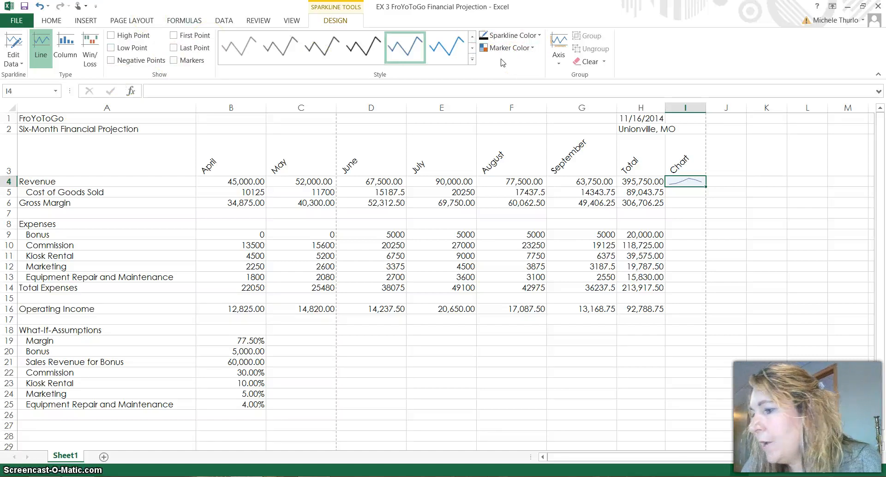
Apply the bright blue line style to the Revenue sparkline and fill it down the Chart column through I16.
click(472, 61)
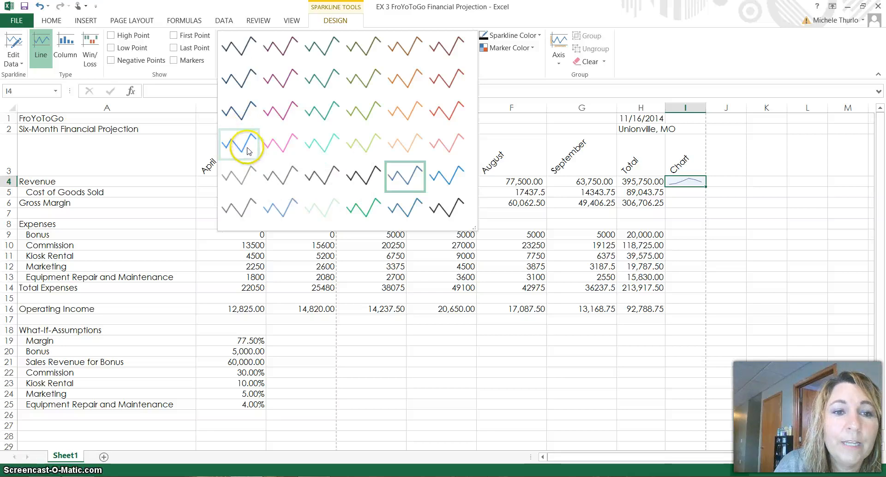
click(247, 146)
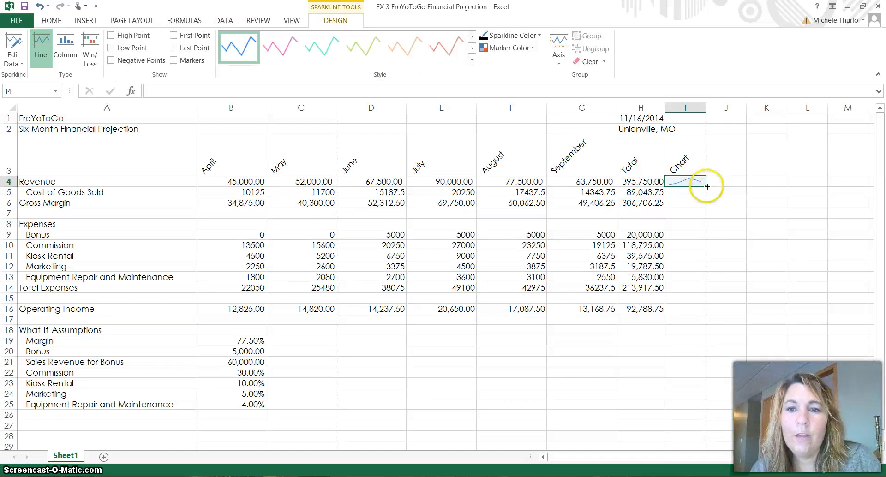
drag(704, 187, 695, 311)
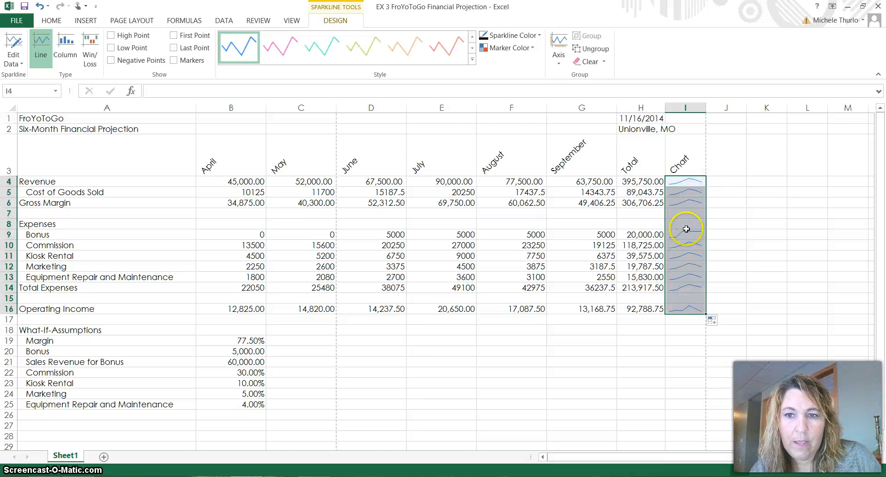
click(722, 223)
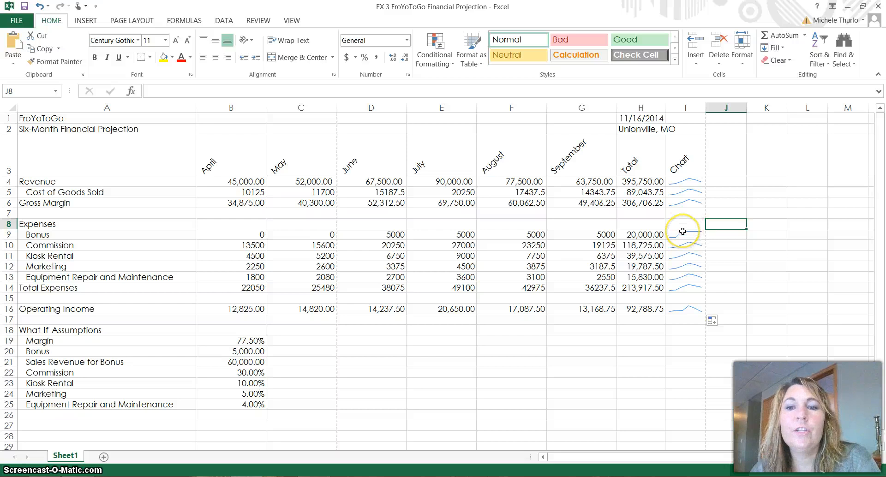
Convert the sparklines in I4:I16 from line to column type.
click(678, 182)
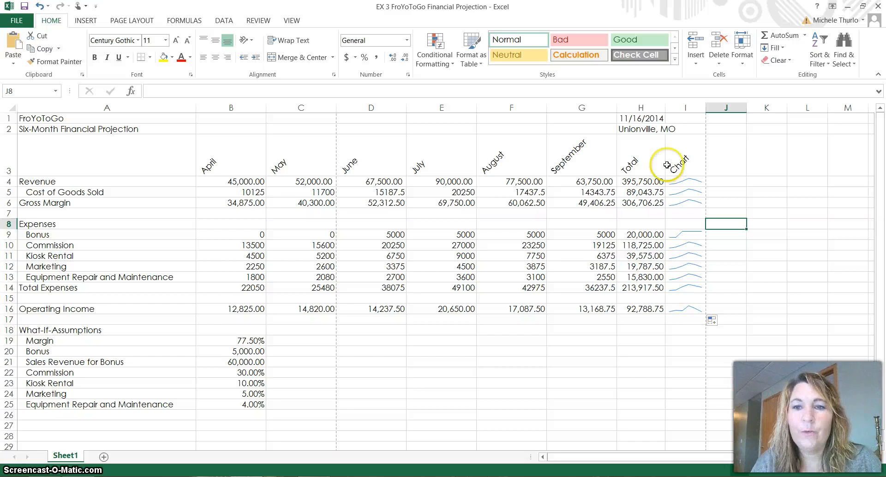
drag(678, 182, 677, 305)
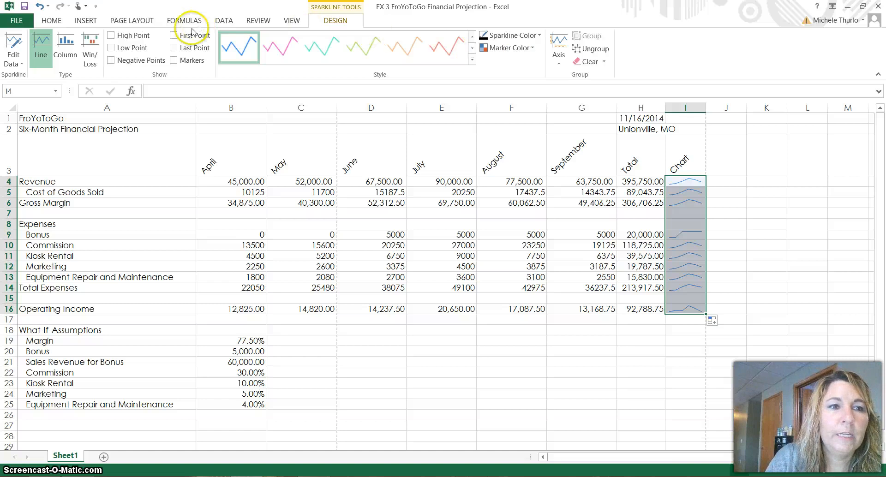
click(72, 58)
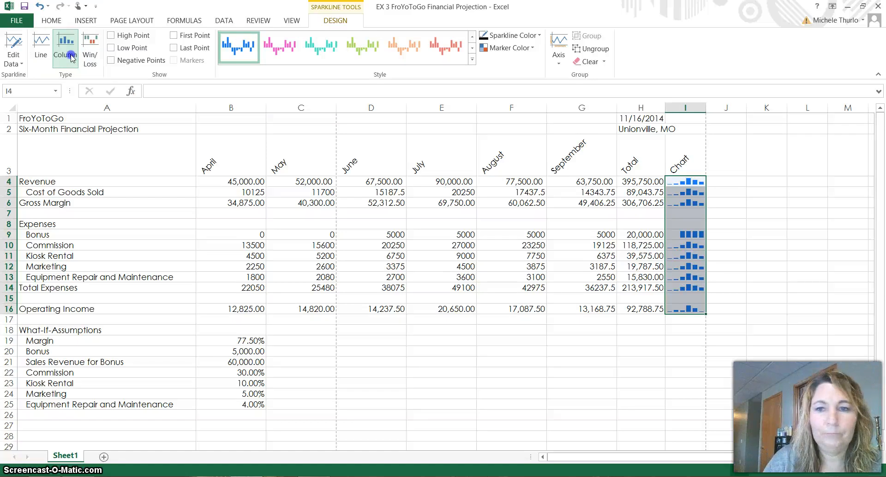
click(419, 362)
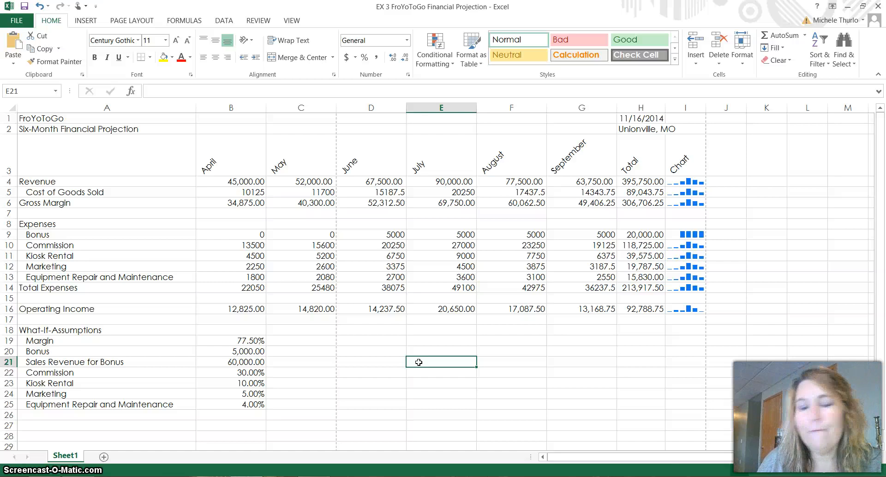
click(246, 181)
drag(246, 181, 636, 309)
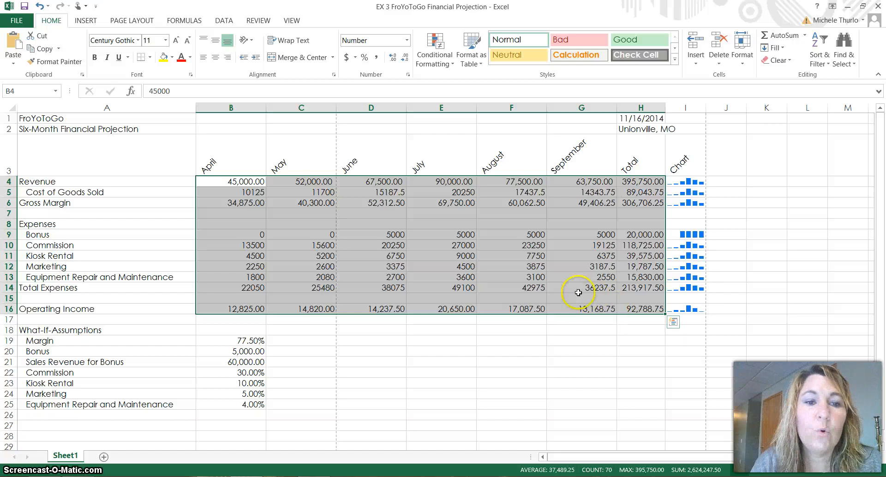
click(480, 278)
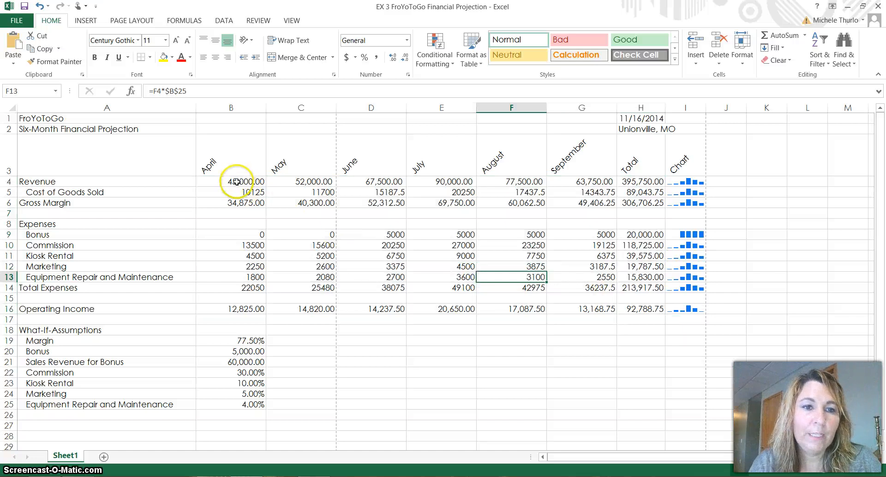
Format columns B to H of rows 4, 6, 9, 14 and 16 as Currency with the $ symbol and negatives in black parentheses.
drag(246, 182, 640, 182)
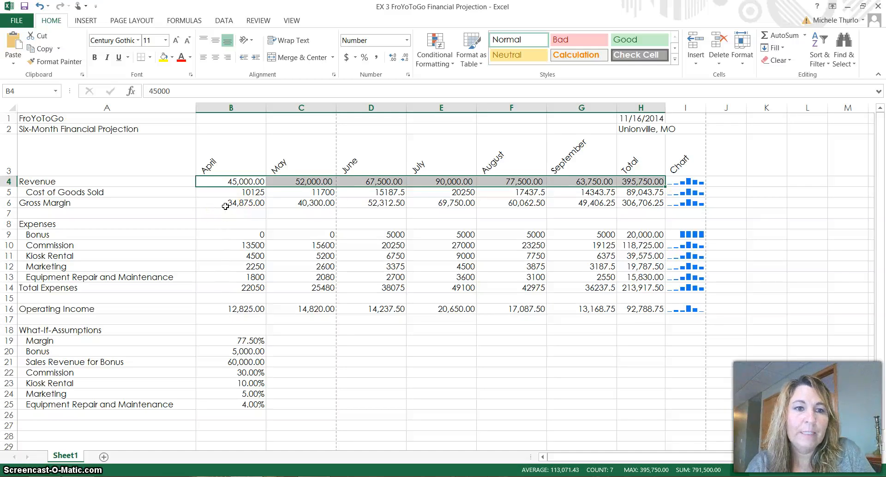
drag(226, 204, 637, 205)
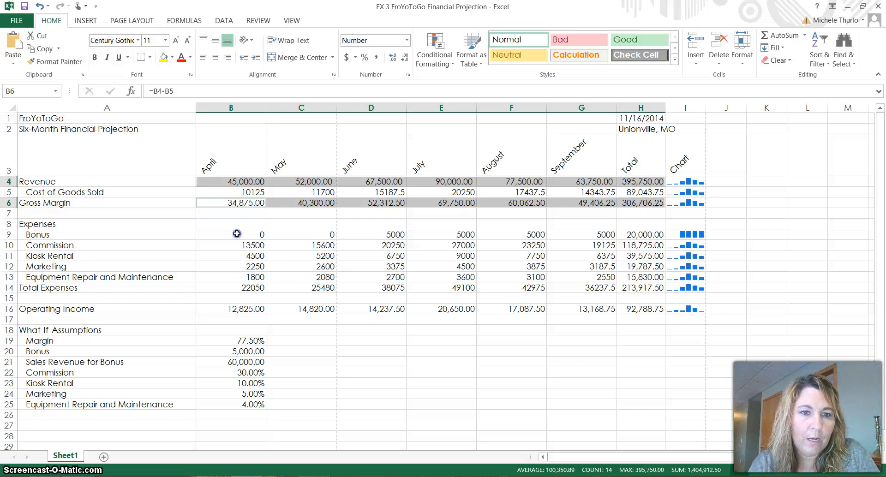
drag(237, 234, 629, 235)
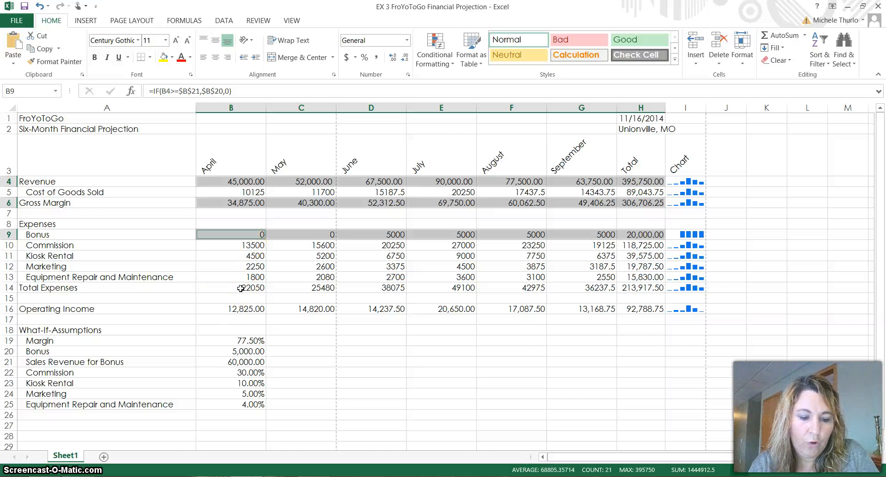
drag(240, 288, 621, 288)
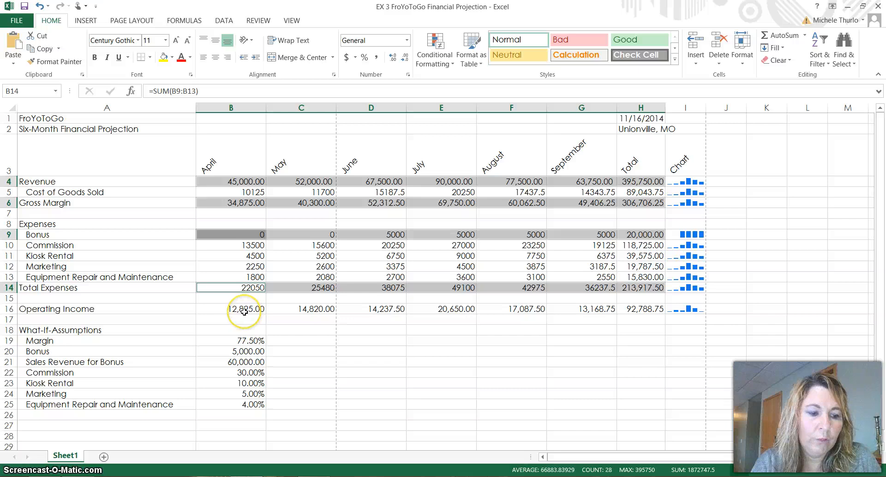
drag(244, 312, 639, 307)
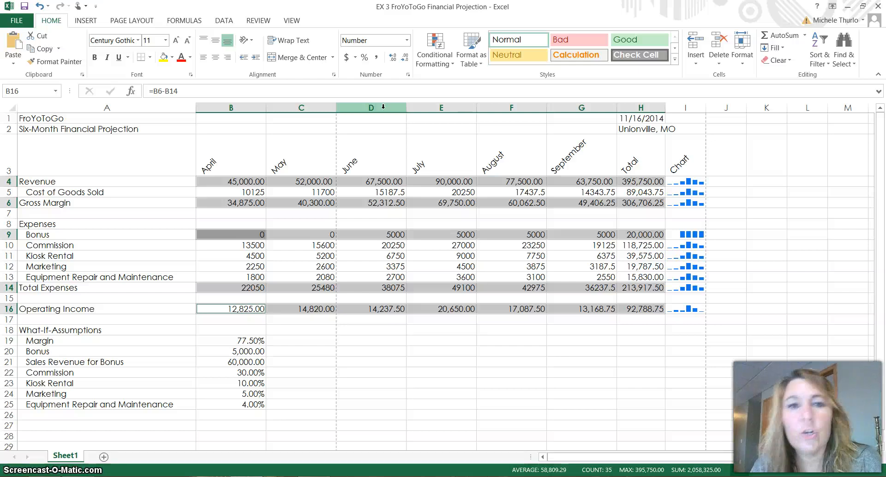
click(408, 75)
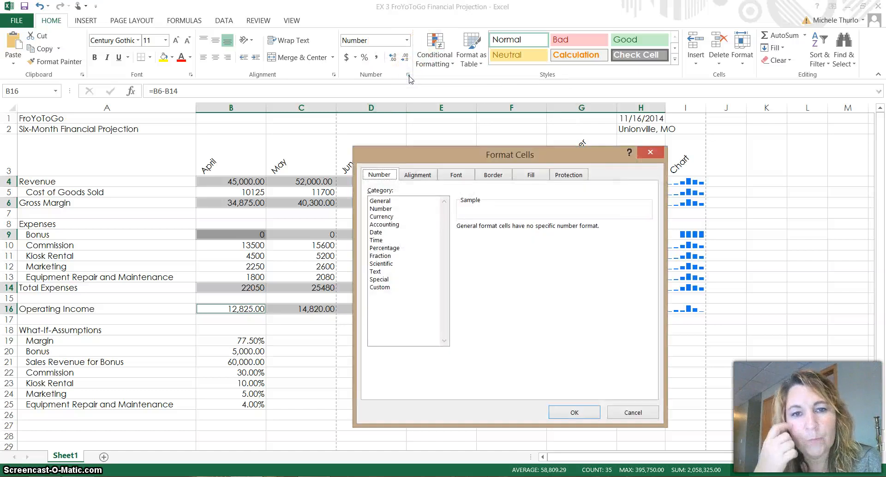
click(402, 224)
click(400, 216)
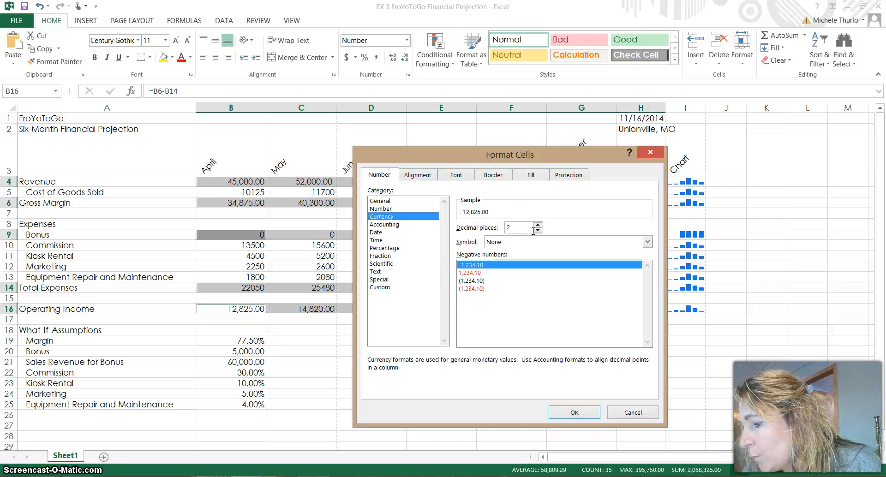
click(531, 242)
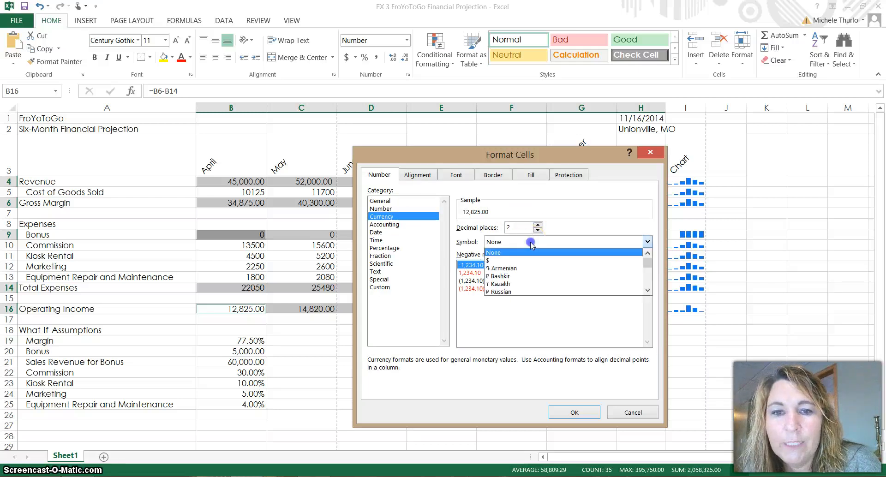
drag(614, 254, 526, 266)
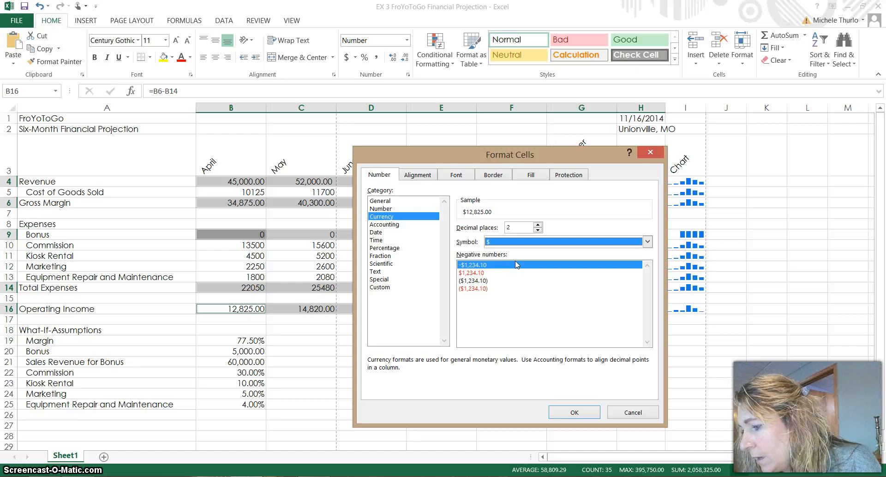
click(483, 281)
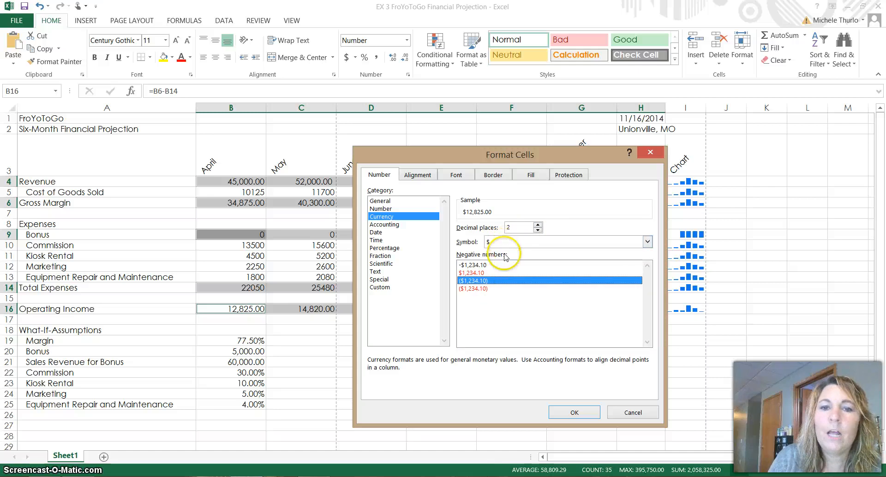
click(574, 412)
click(576, 412)
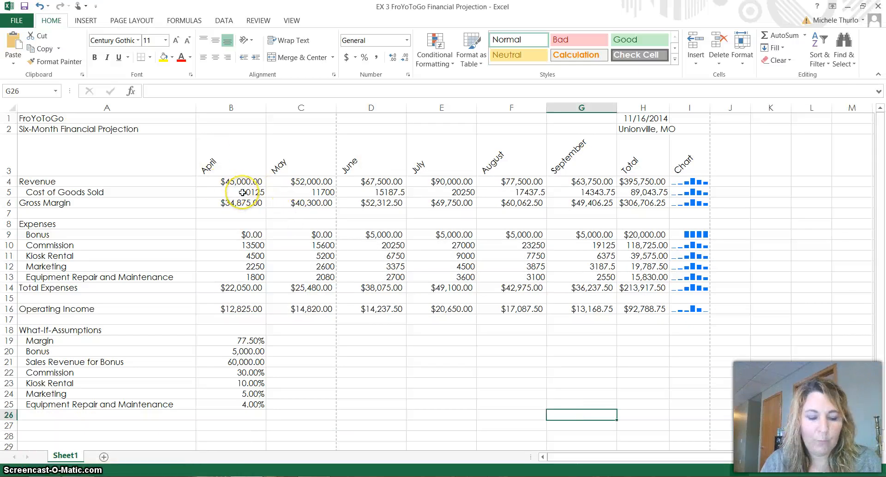
Apply the Comma style to the Cost of Goods Sold figures in B5:H5 and the expense figures in B10:H13.
drag(242, 192, 630, 193)
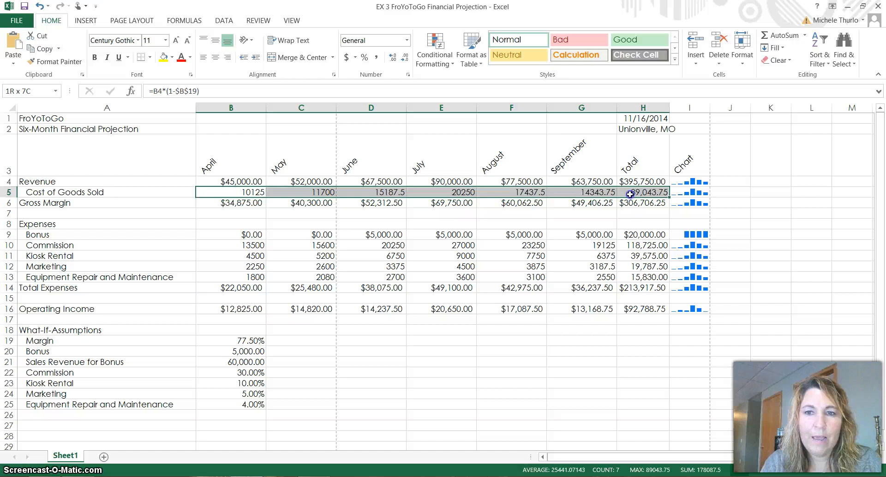
key(super+c)
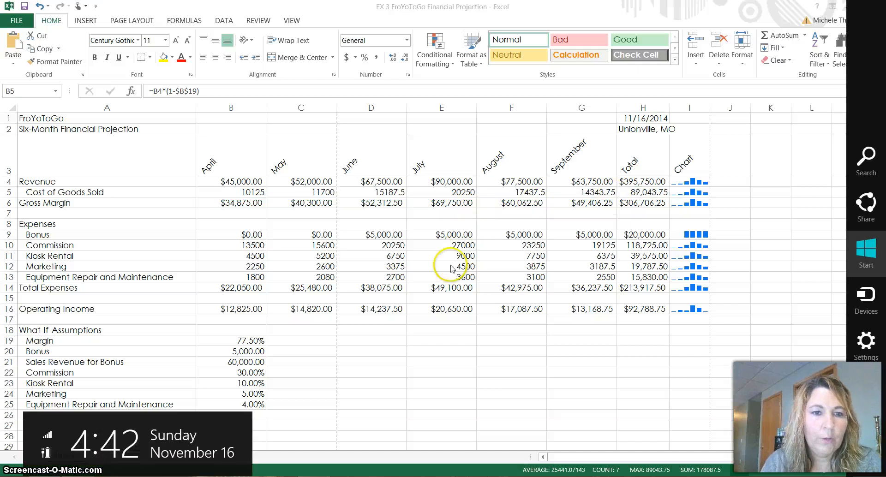
key(Escape)
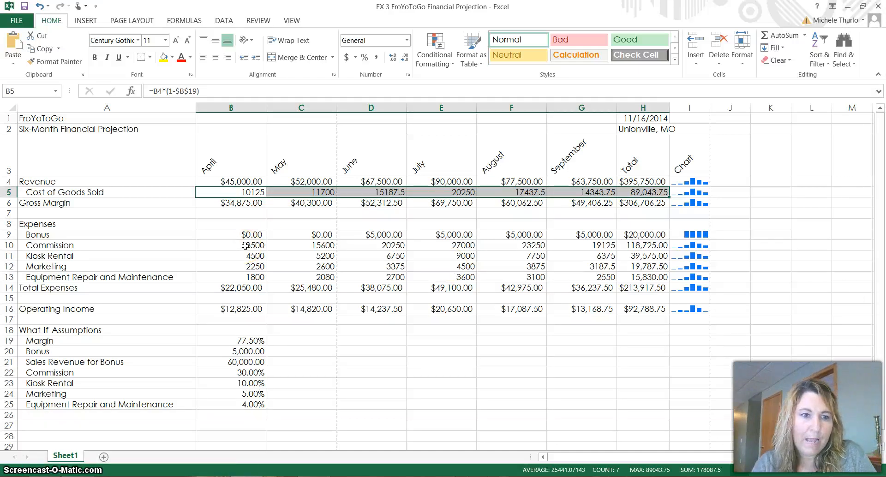
drag(245, 246, 631, 277)
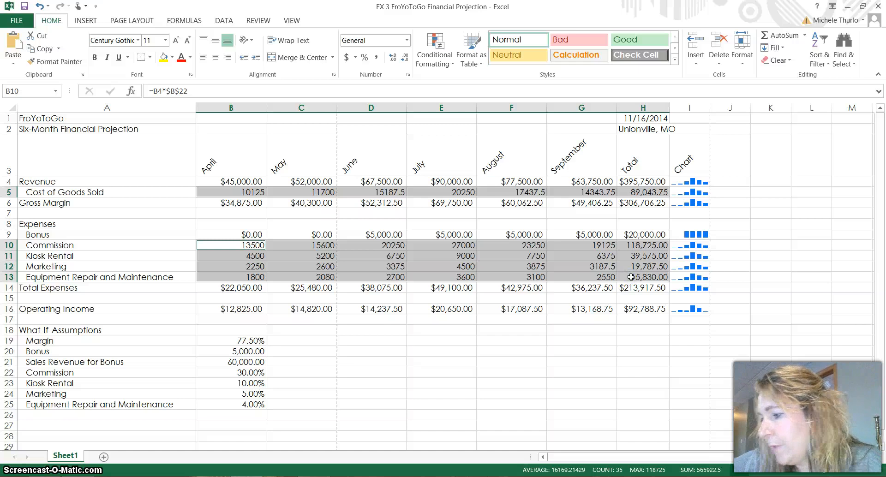
click(377, 59)
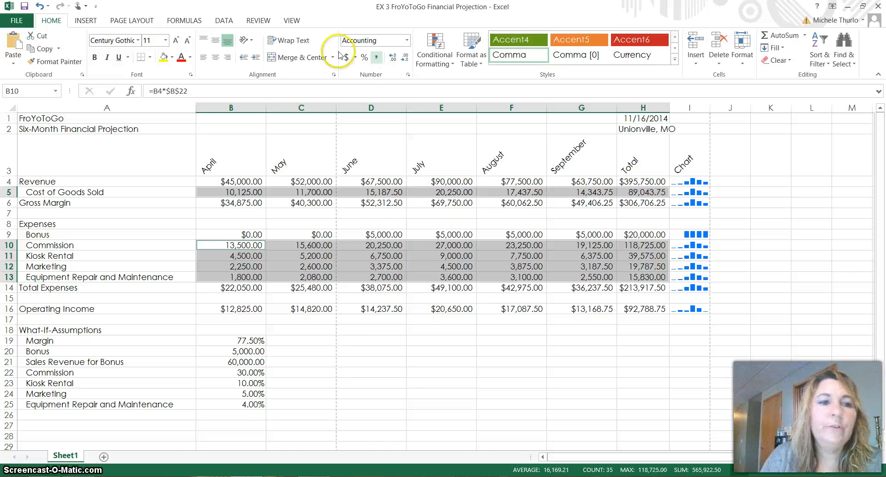
click(97, 160)
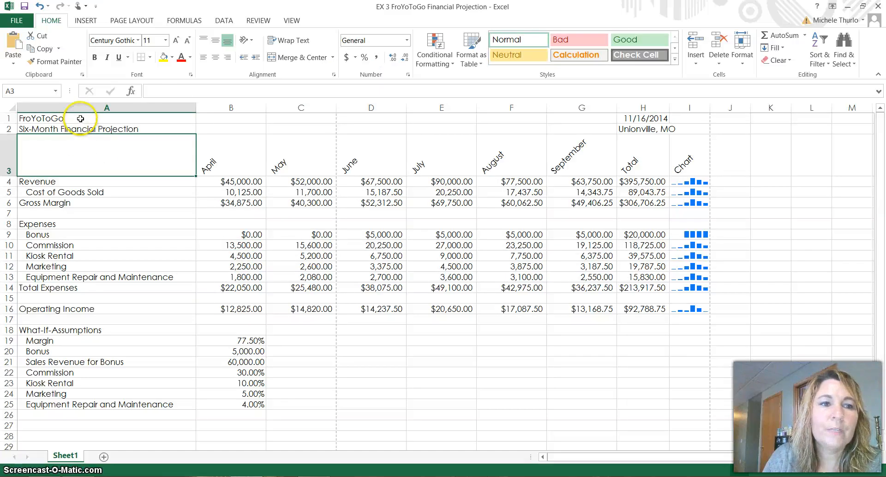
click(91, 119)
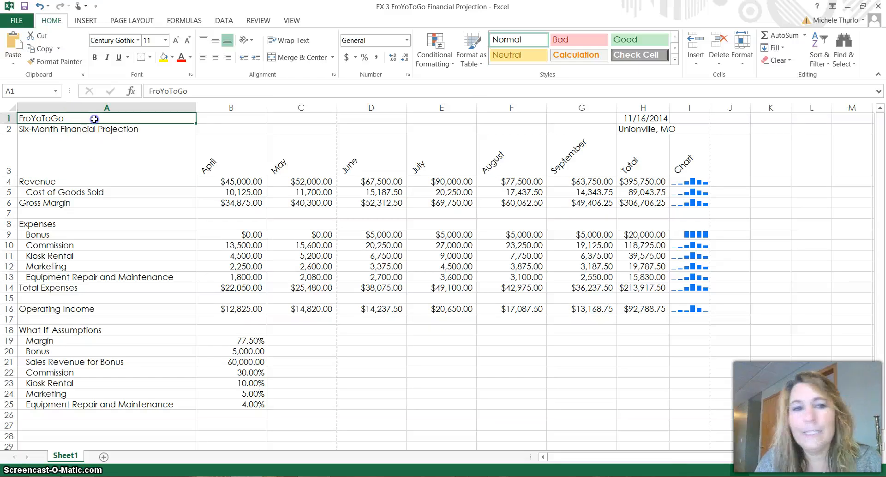
drag(94, 119, 593, 110)
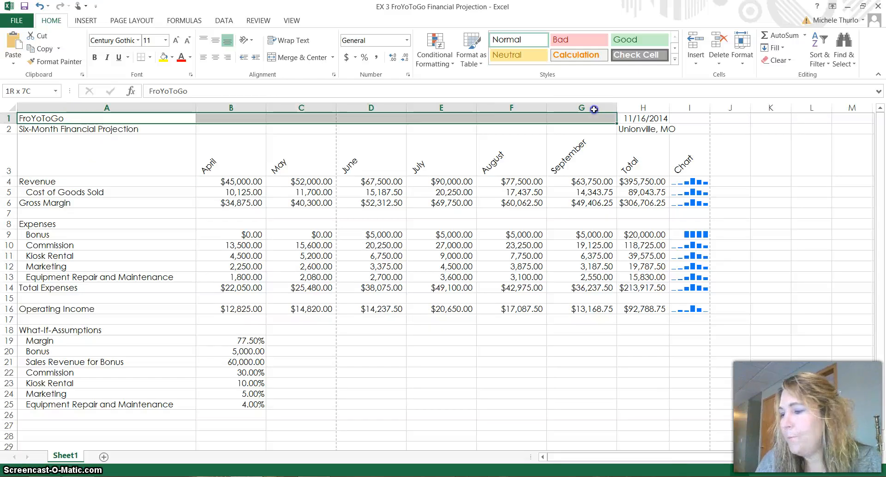
drag(594, 109, 215, 119)
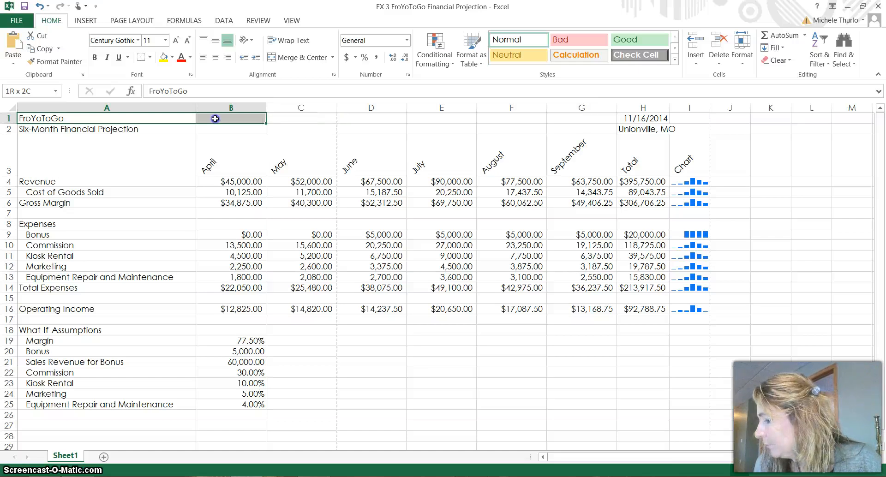
drag(215, 119, 215, 119)
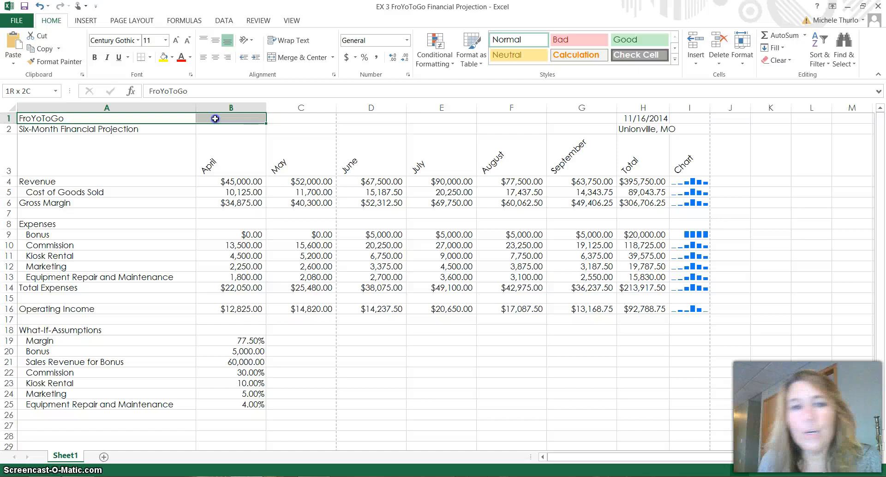
Fill the heading range A1:I2 with the base teal theme color.
click(164, 118)
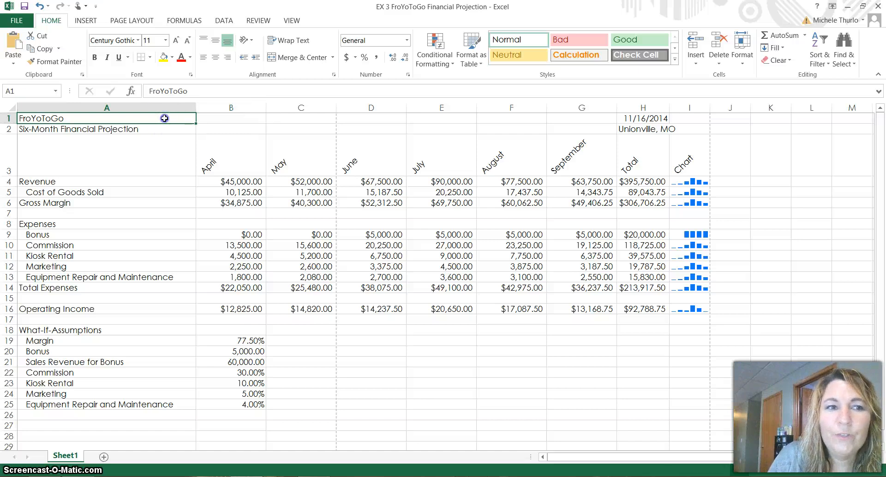
drag(164, 118, 684, 128)
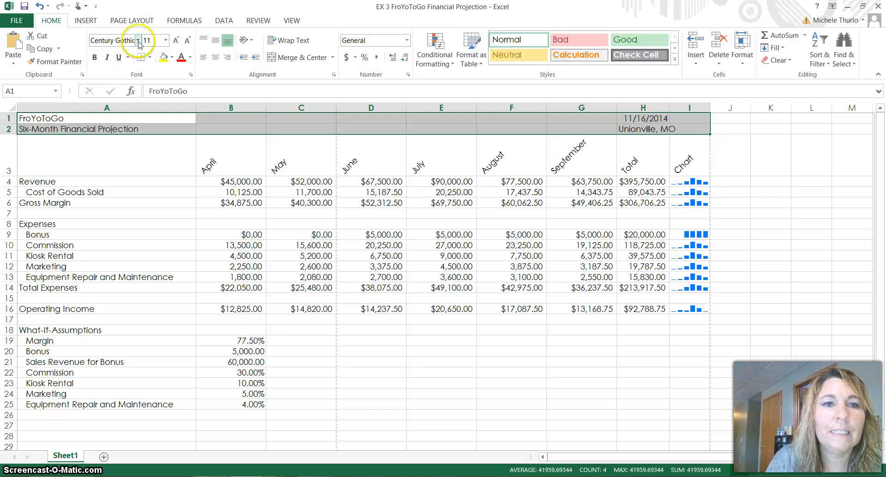
click(172, 58)
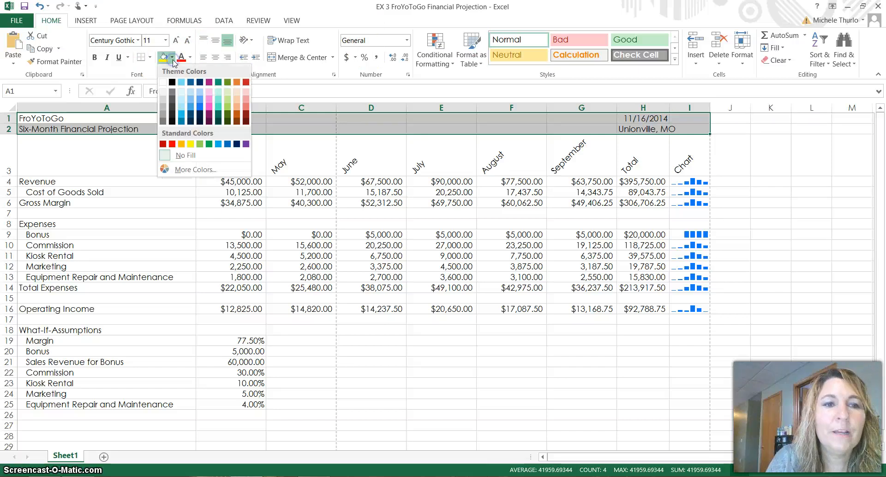
click(228, 116)
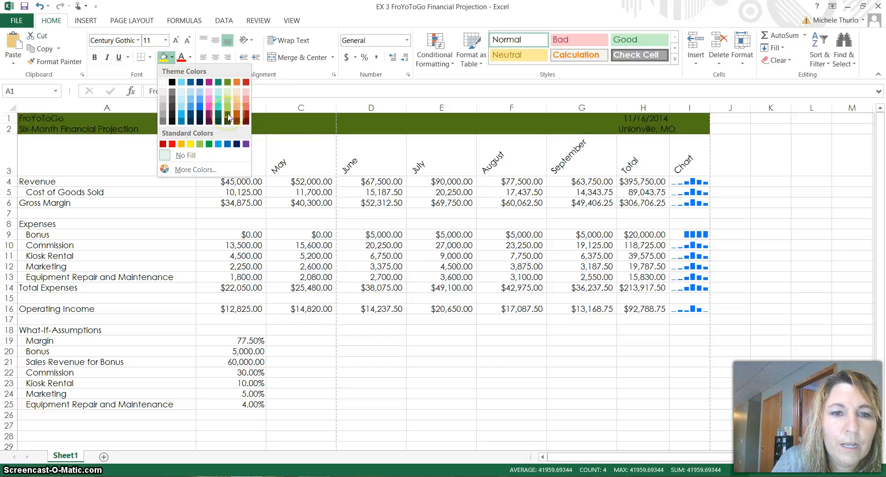
click(217, 116)
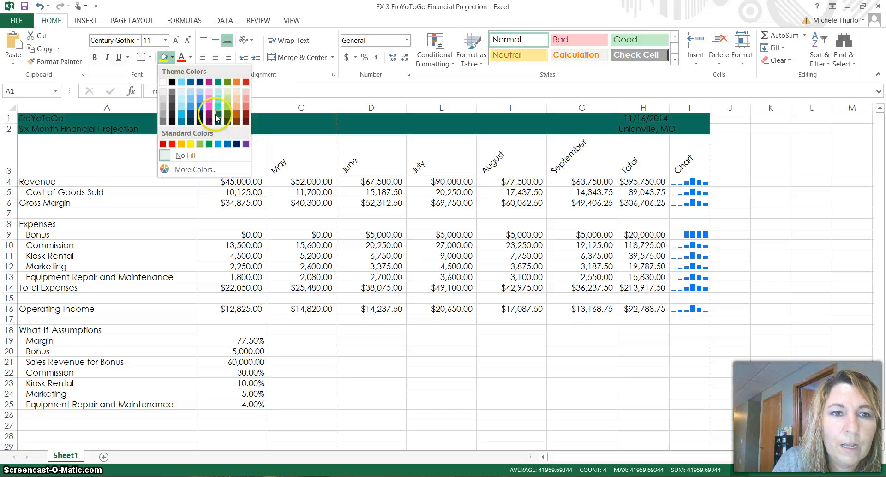
click(219, 83)
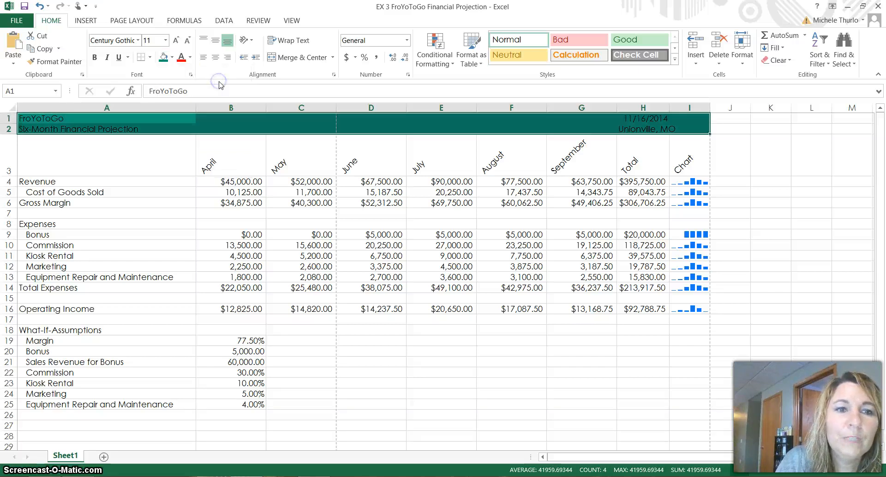
Change the font color of the heading range A1:I2 to white.
click(191, 60)
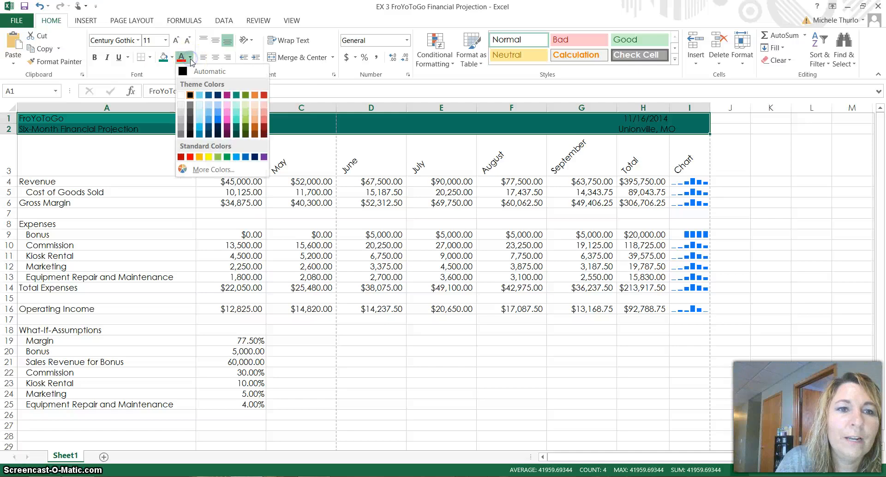
click(180, 95)
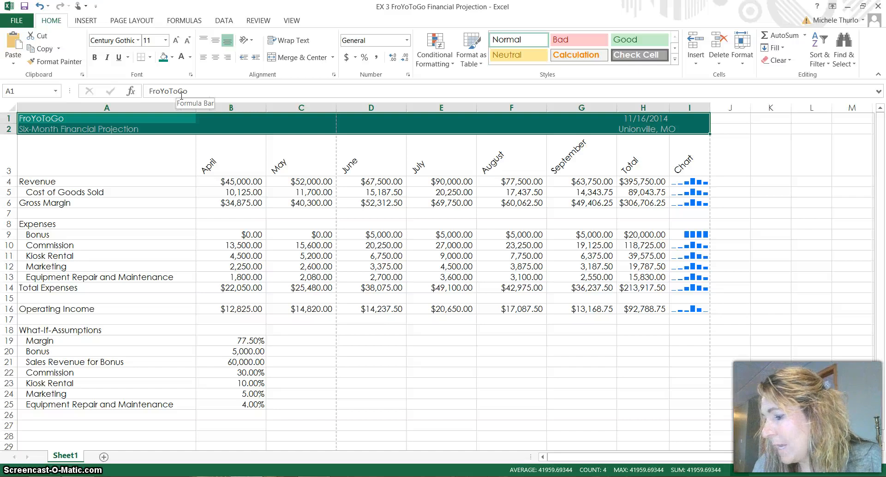
click(60, 143)
Make the FroYoToGo title in A1 bold and set its font size to 36.
click(68, 119)
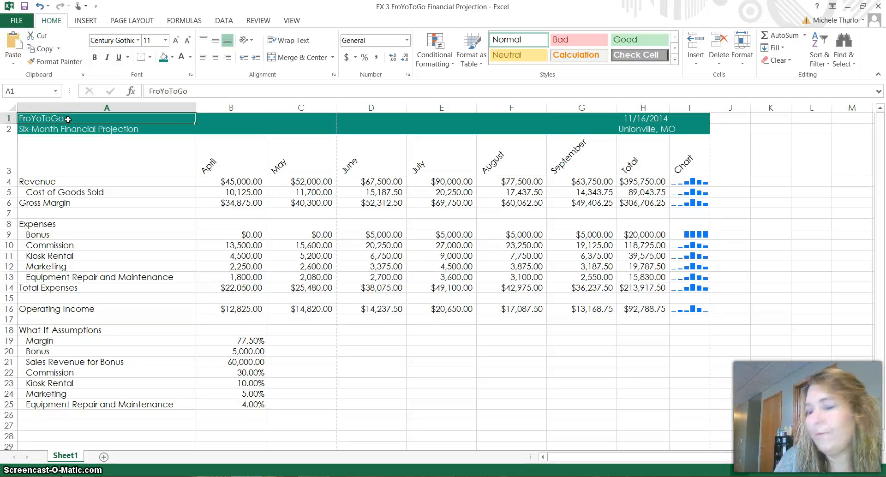
click(95, 57)
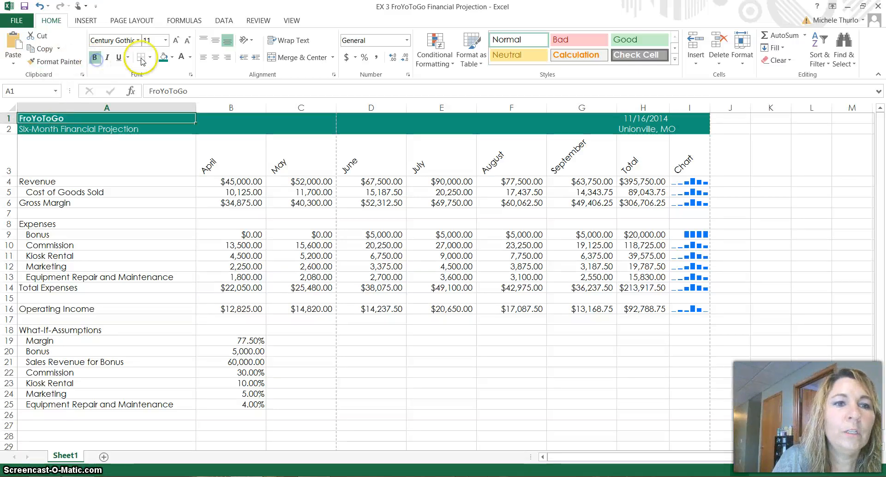
click(166, 40)
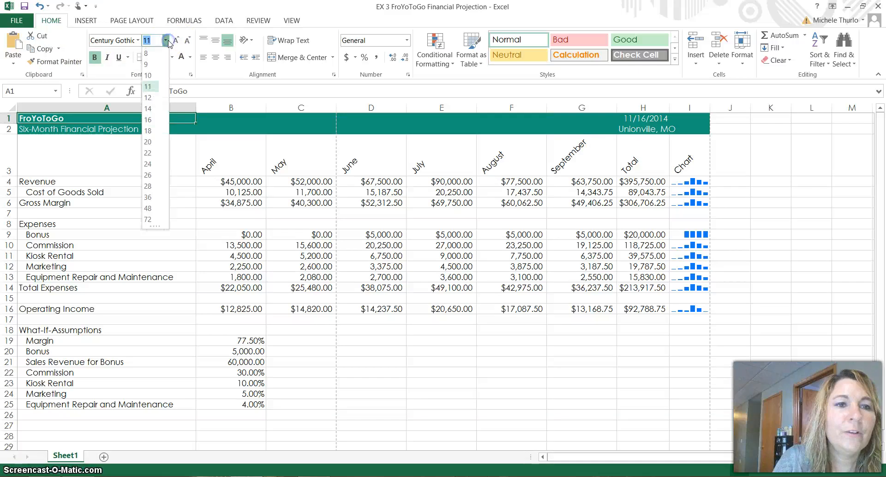
click(152, 197)
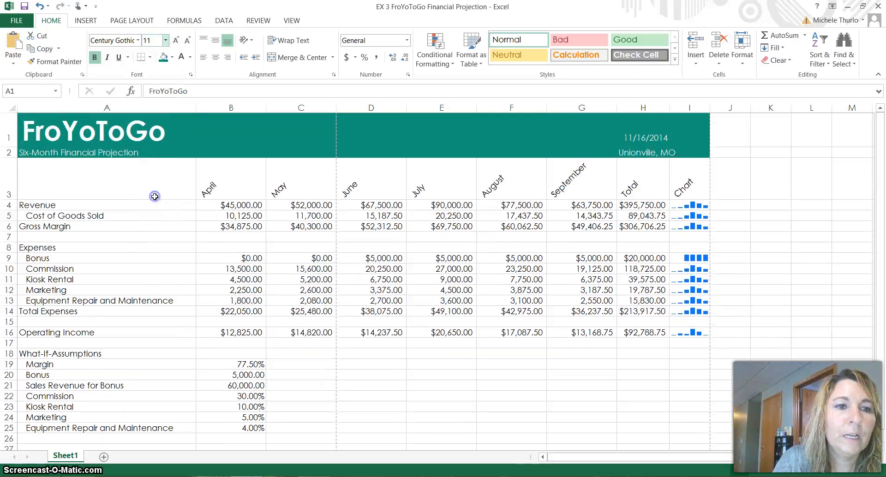
Make the Six-Month Financial Projection subtitle in A2 bold.
click(80, 153)
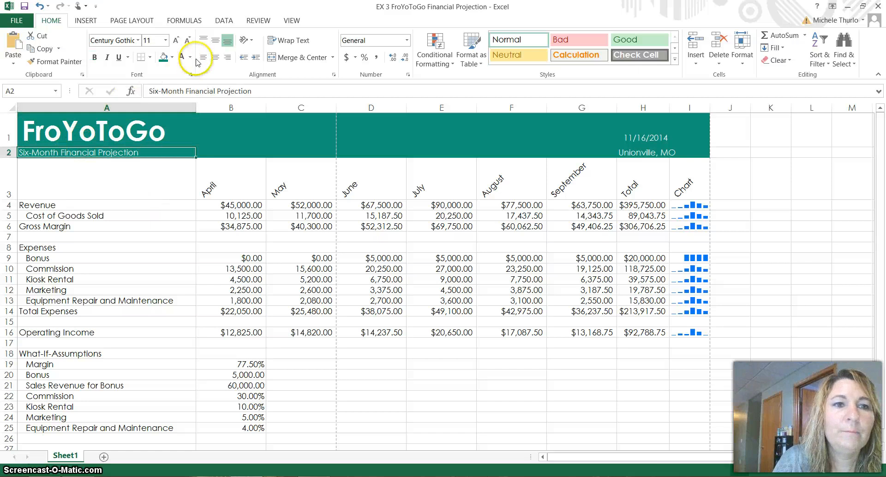
click(95, 59)
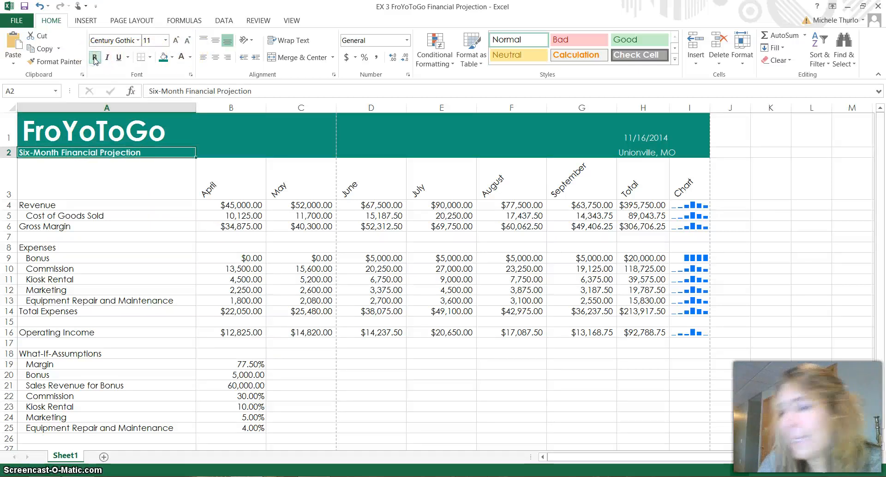
Increase the font size of the Six-Month Financial Projection subtitle in A2 to 18.
click(175, 41)
click(175, 42)
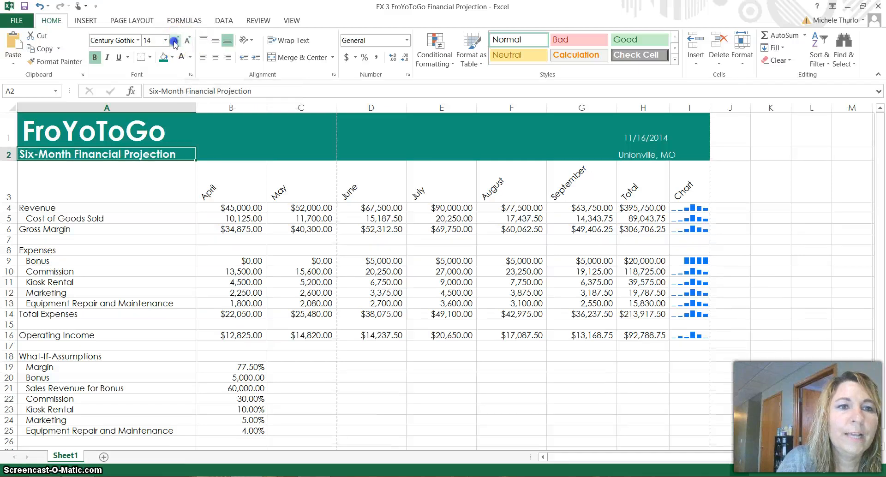
click(175, 41)
click(175, 42)
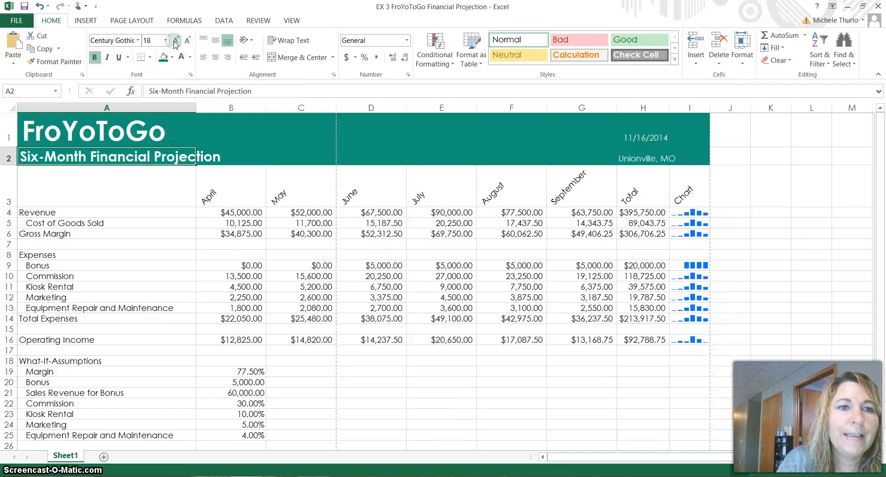
click(159, 287)
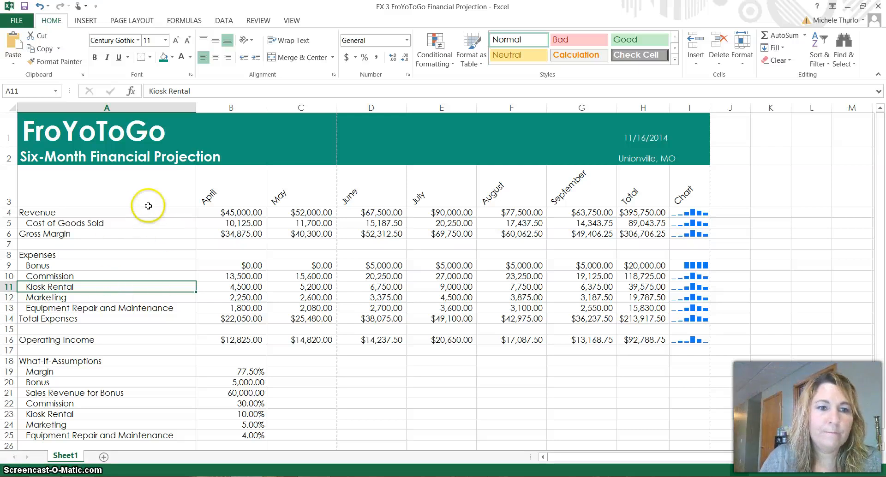
Apply the Heading 2 cell style to the column headings in A3:I3.
drag(147, 197, 687, 203)
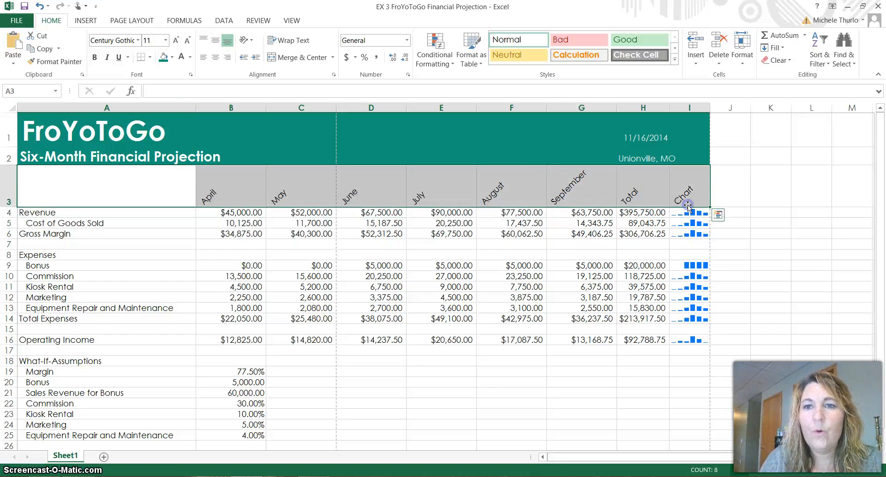
click(675, 62)
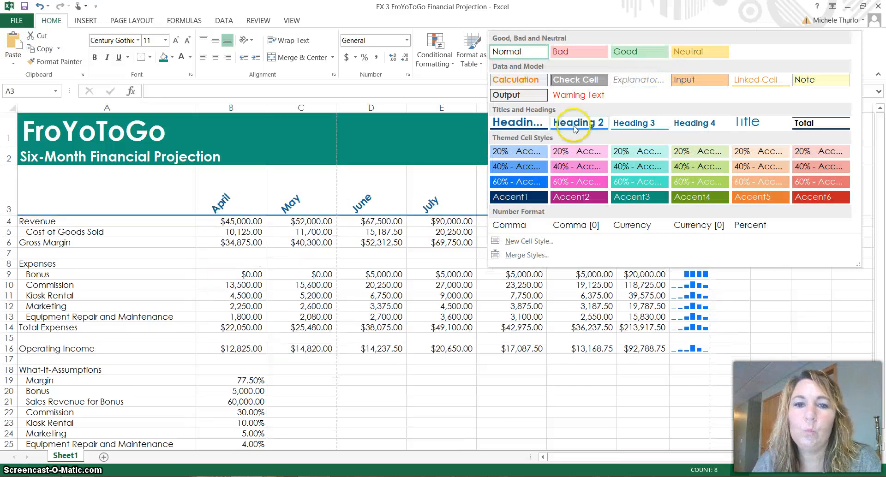
click(575, 124)
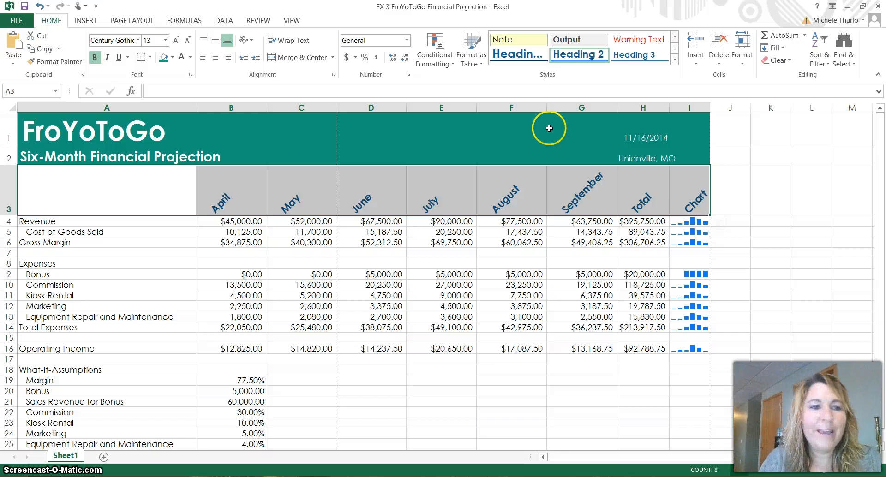
click(152, 254)
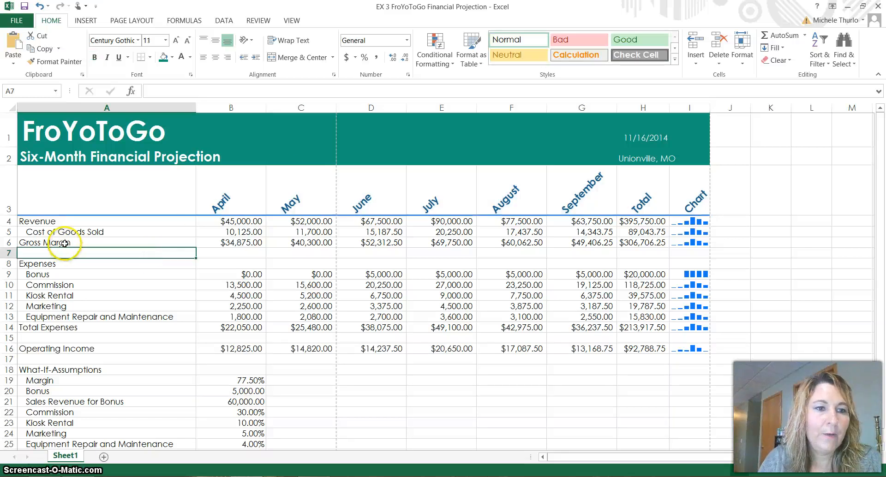
Apply the Total cell style to the Gross Margin, Total Expenses and Operating Income rows in A6:H6, A14:H14 and A16:H16.
drag(60, 243, 230, 244)
drag(480, 244, 660, 246)
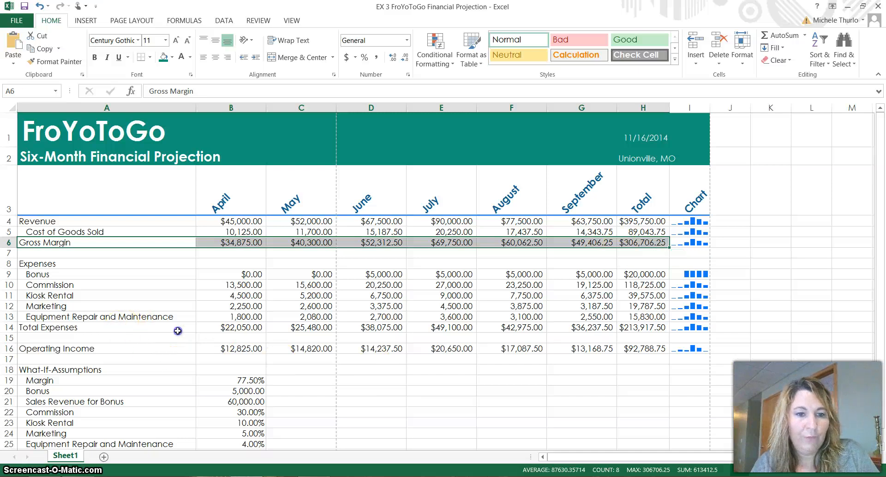
ctrl+drag(178, 331, 646, 327)
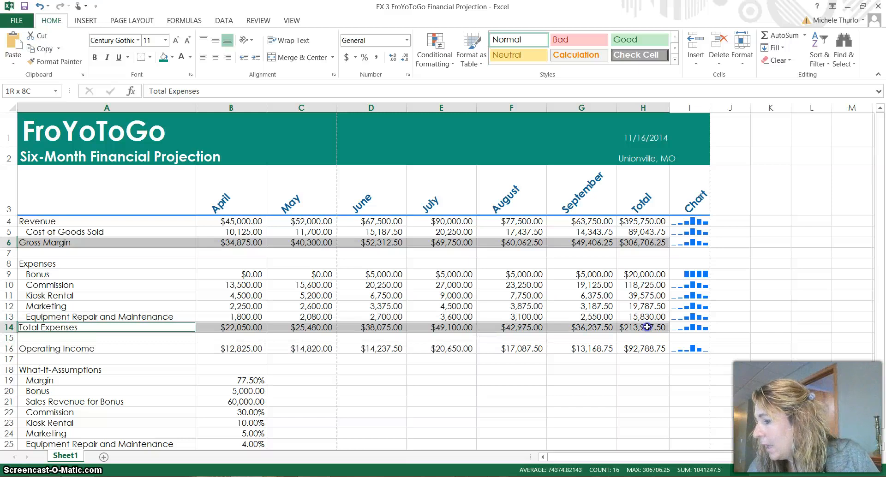
ctrl+drag(647, 327, 647, 327)
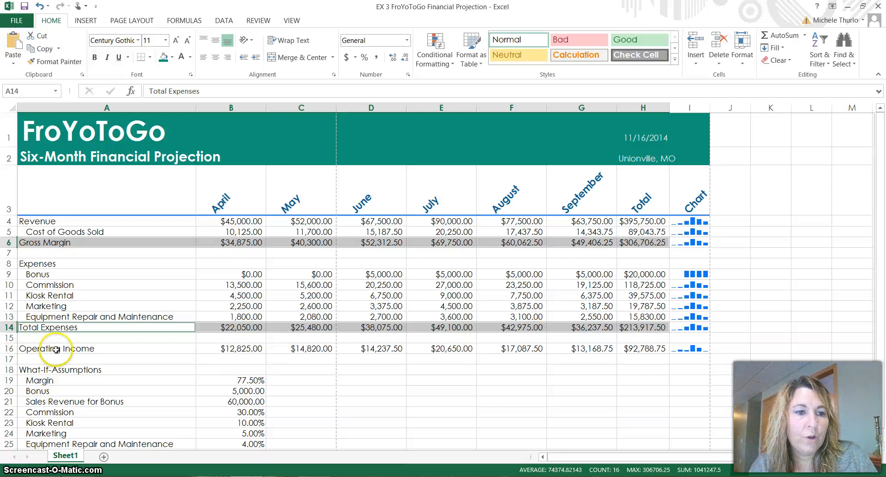
ctrl+drag(58, 350, 636, 346)
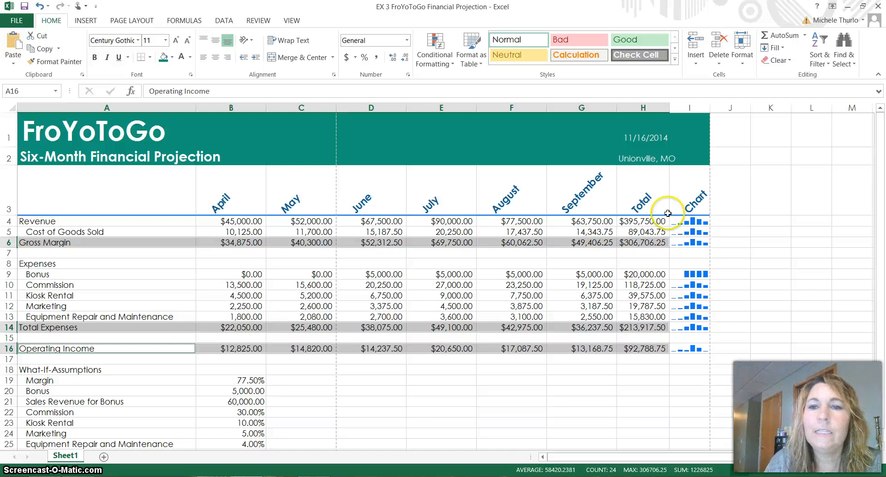
click(675, 61)
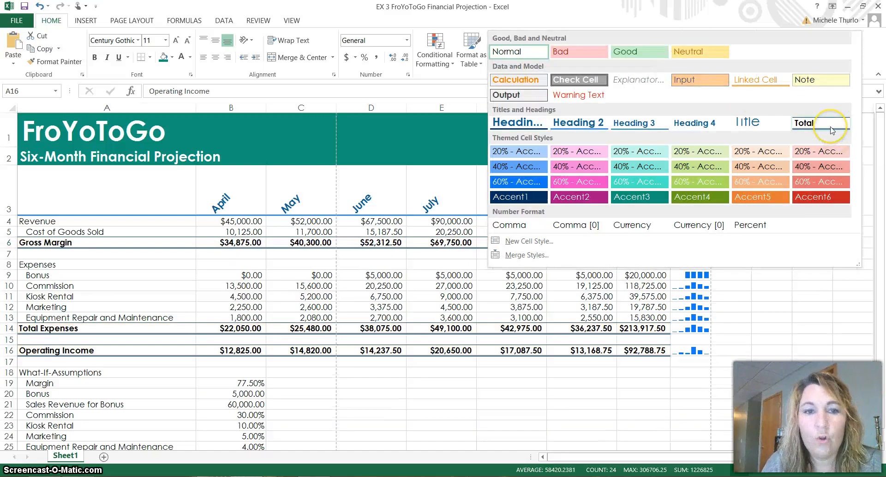
click(831, 129)
key(super+c)
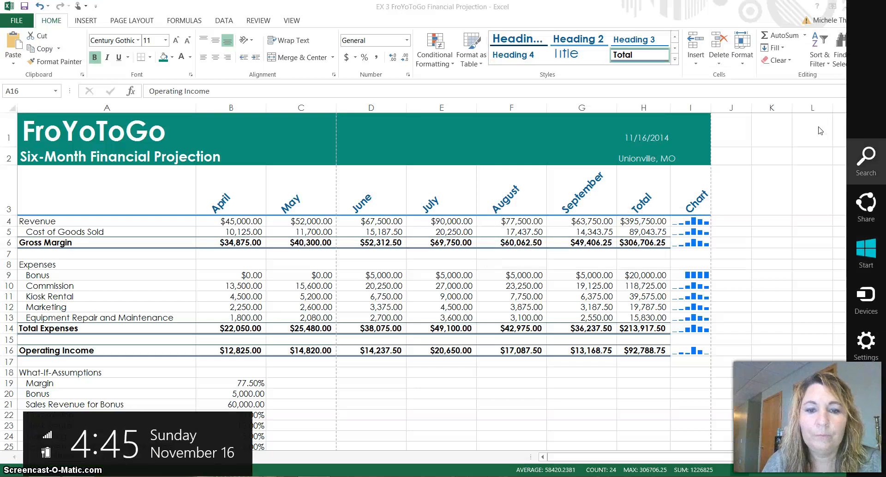
click(442, 248)
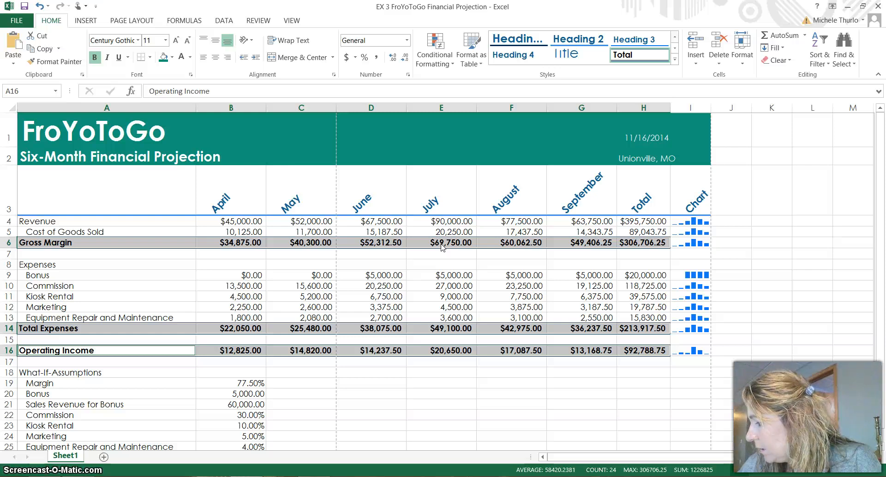
Fill the Revenue label cell A4 with the base teal theme color used in the title rows.
click(82, 221)
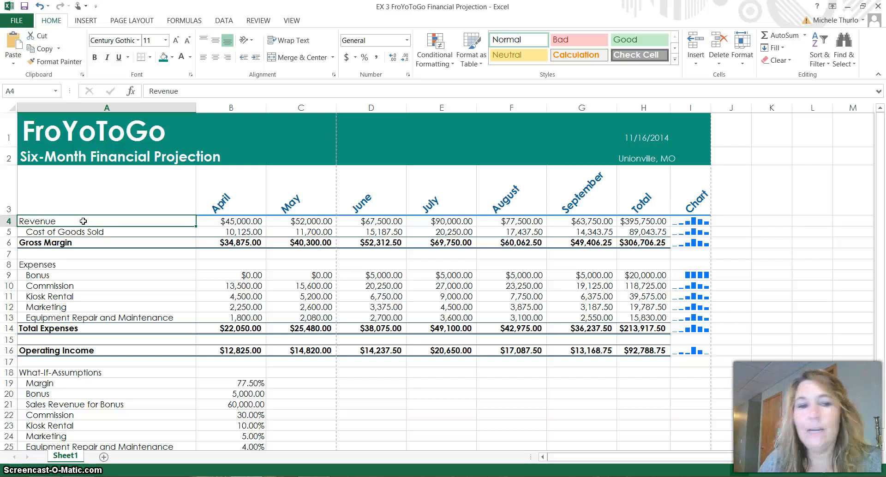
click(173, 57)
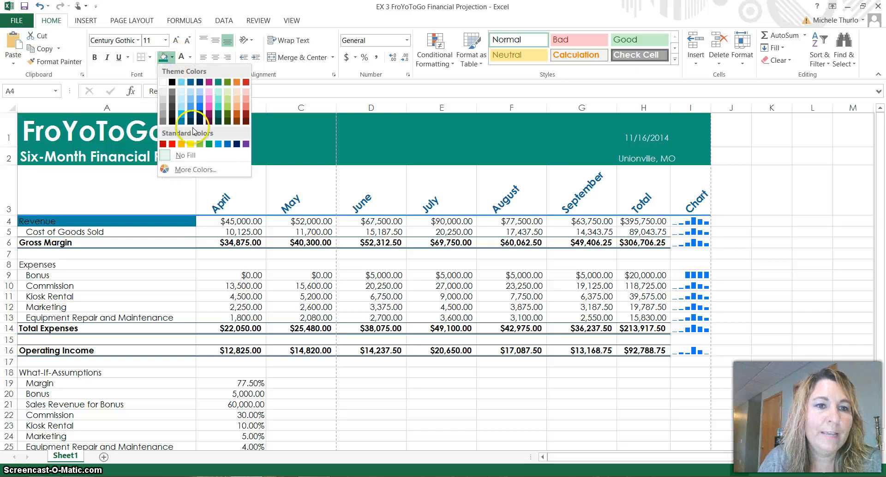
click(218, 83)
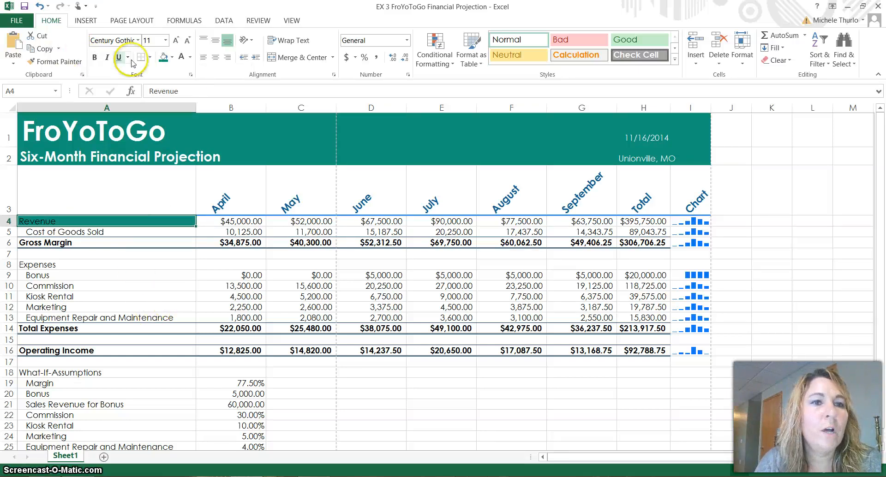
Change the font color of the Revenue label in A4 to white and make it bold.
click(190, 57)
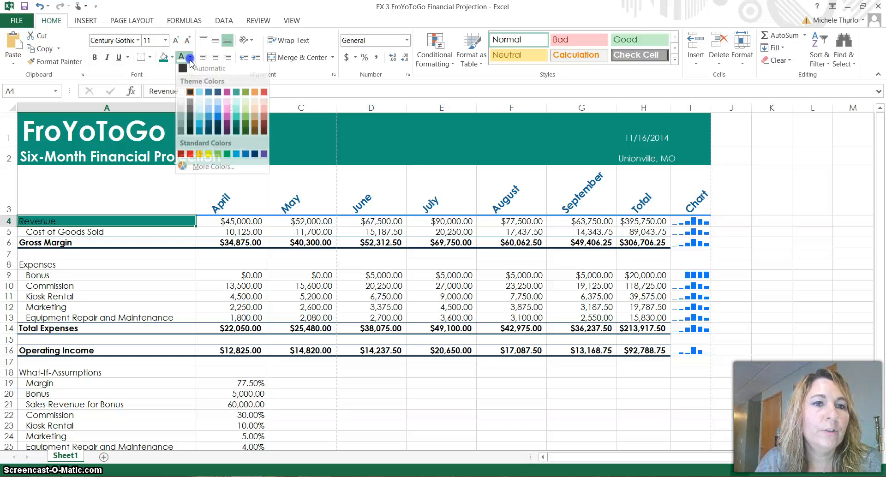
click(182, 94)
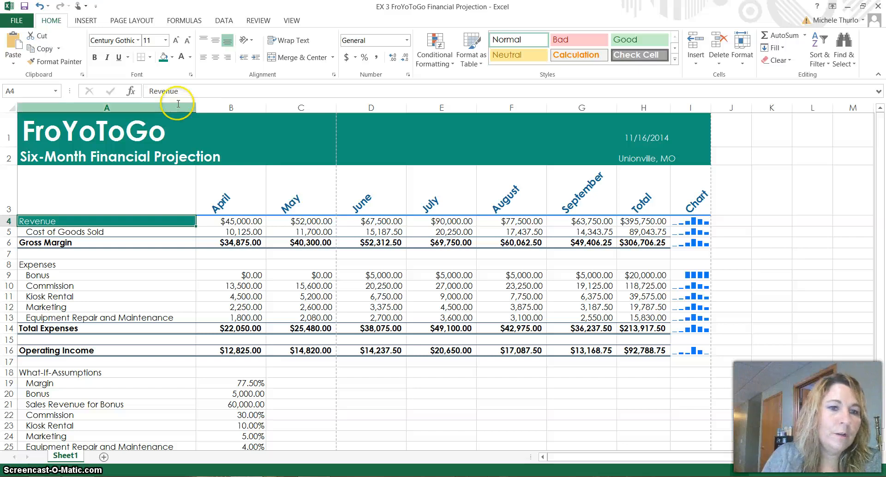
click(199, 317)
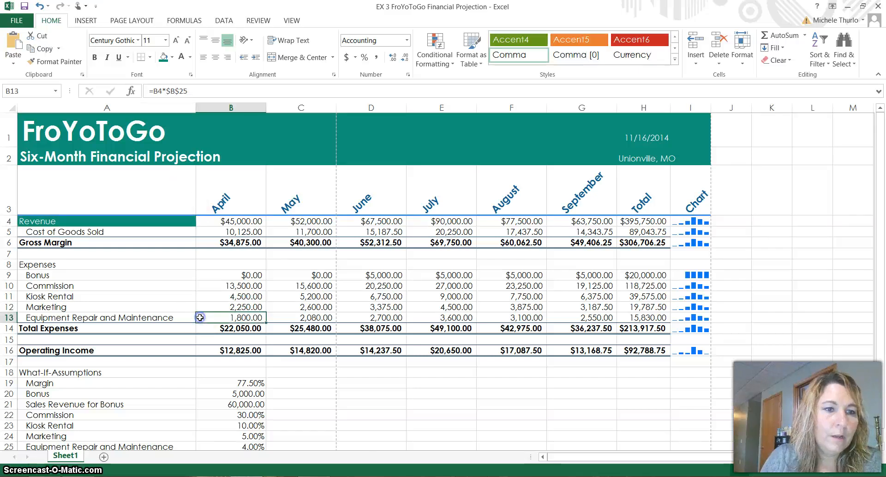
click(111, 217)
click(94, 58)
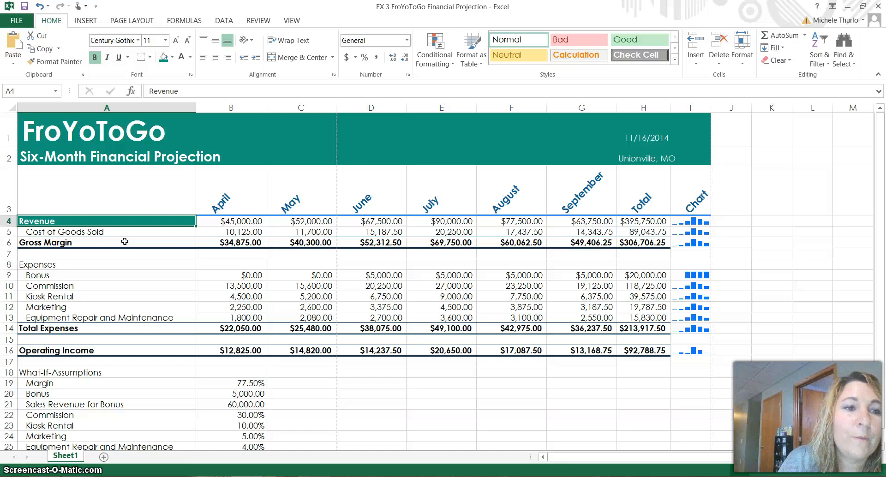
Copy the Revenue label's formatting with Format Painter to the Gross Margin label A6 and the whole Operating Income row A16:H16.
click(115, 223)
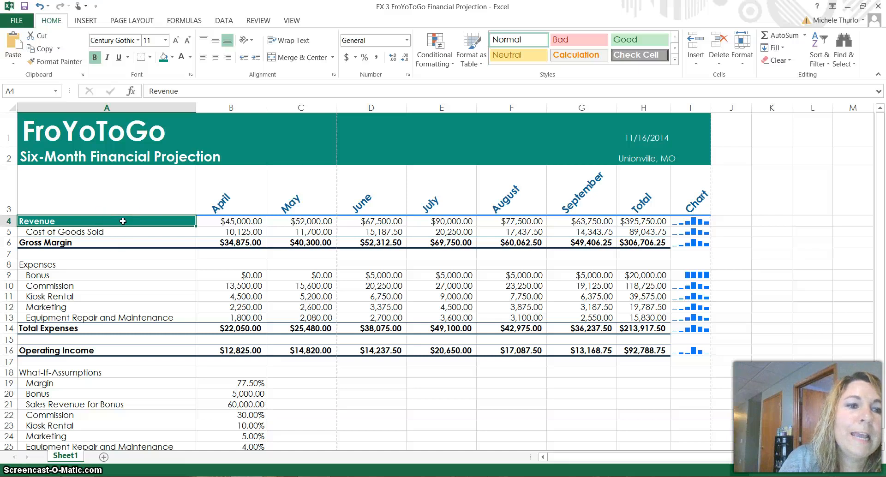
click(72, 62)
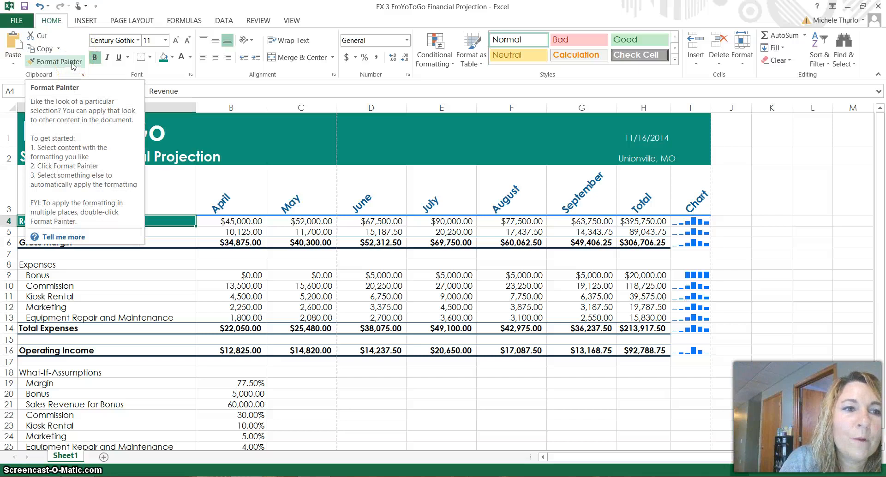
click(72, 65)
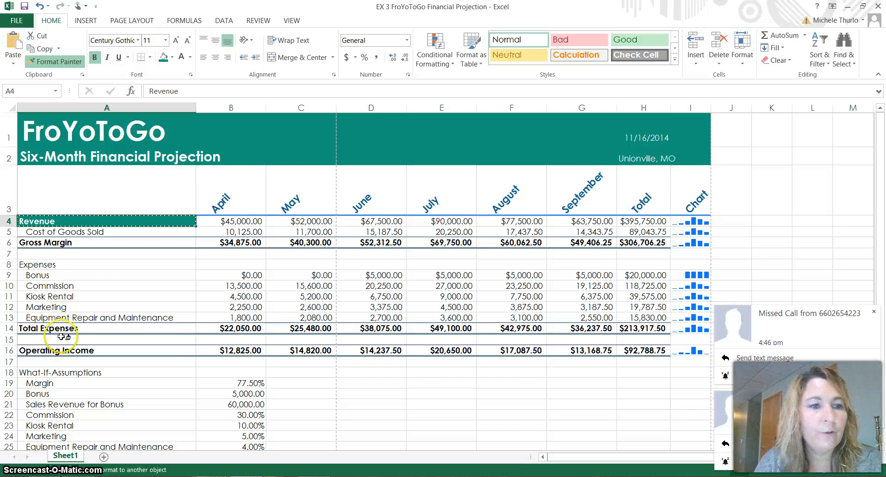
click(81, 240)
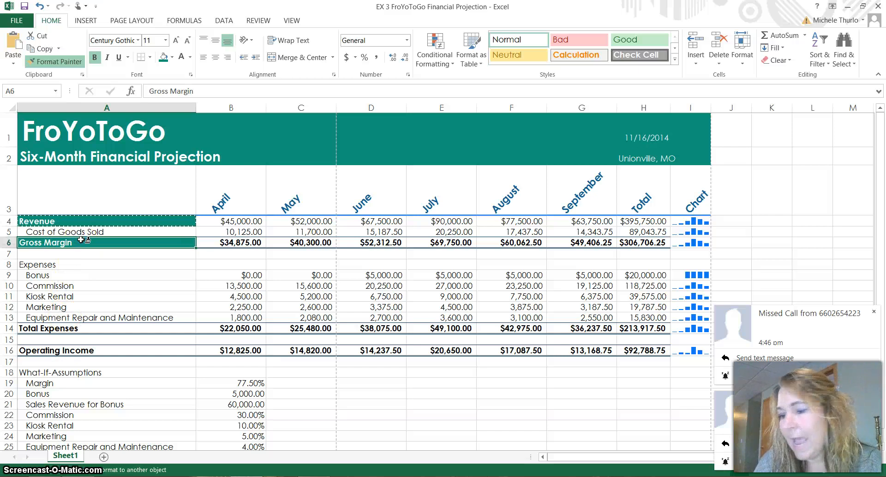
click(81, 350)
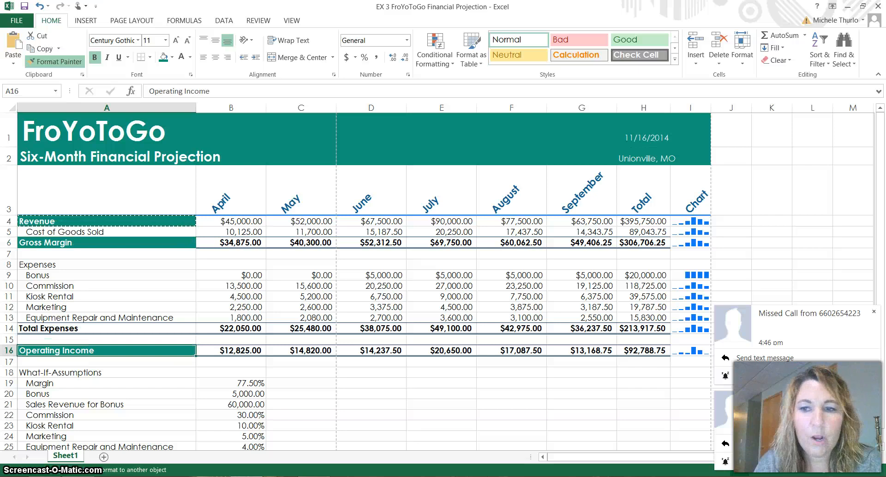
click(874, 312)
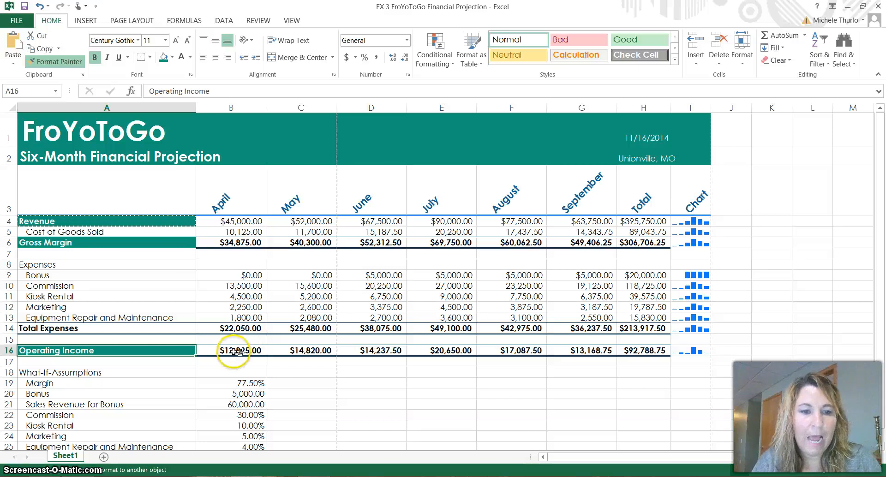
drag(235, 352, 639, 353)
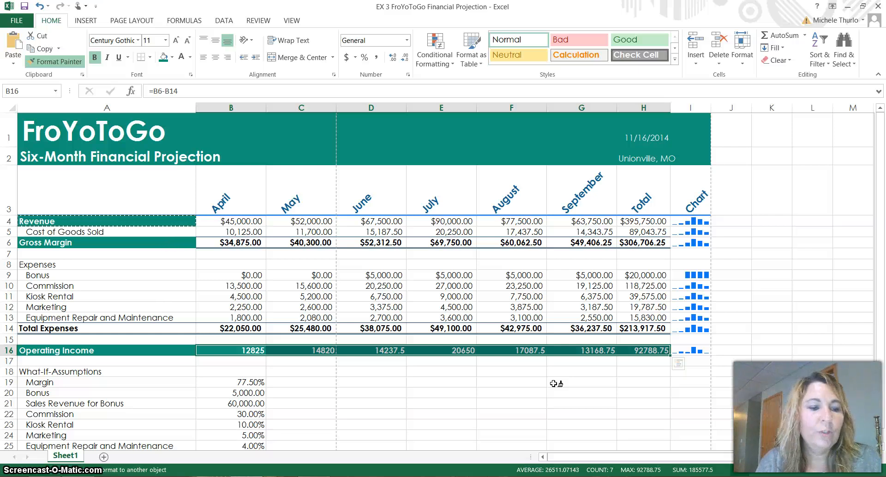
key(Escape)
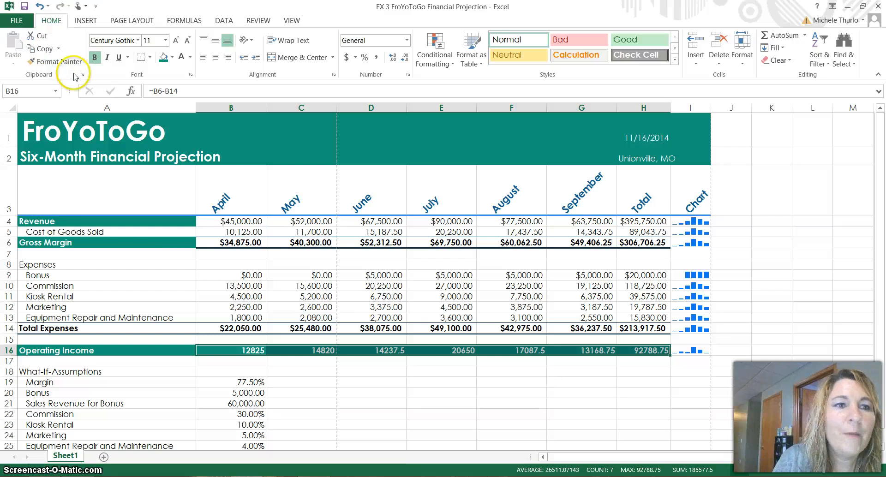
Format the What-If-Assumptions heading in A18 with font size 8, italic and underline.
drag(879, 143, 881, 173)
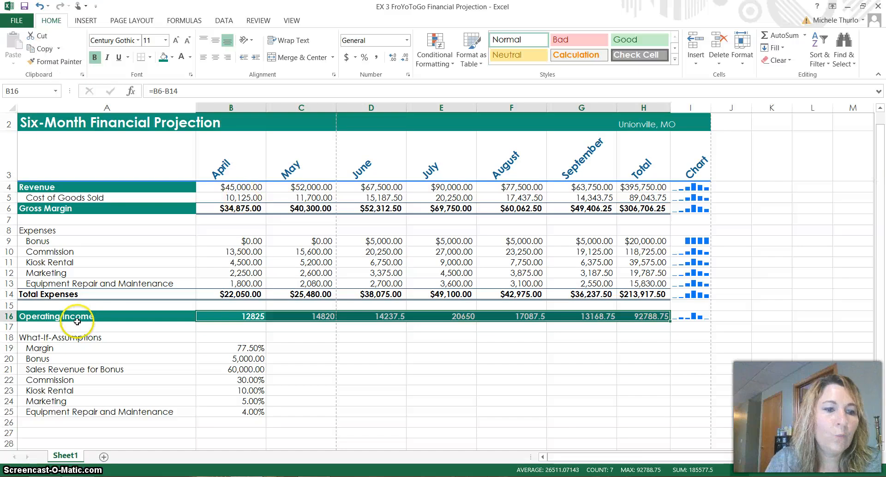
click(69, 336)
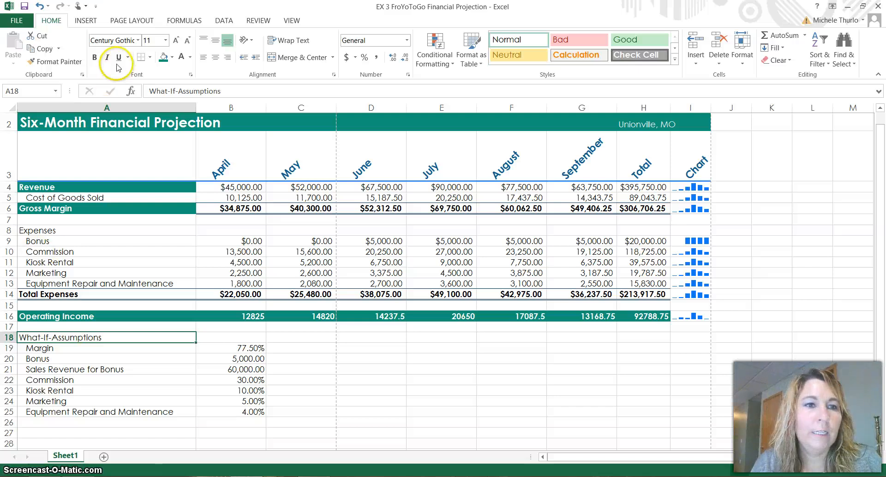
click(188, 43)
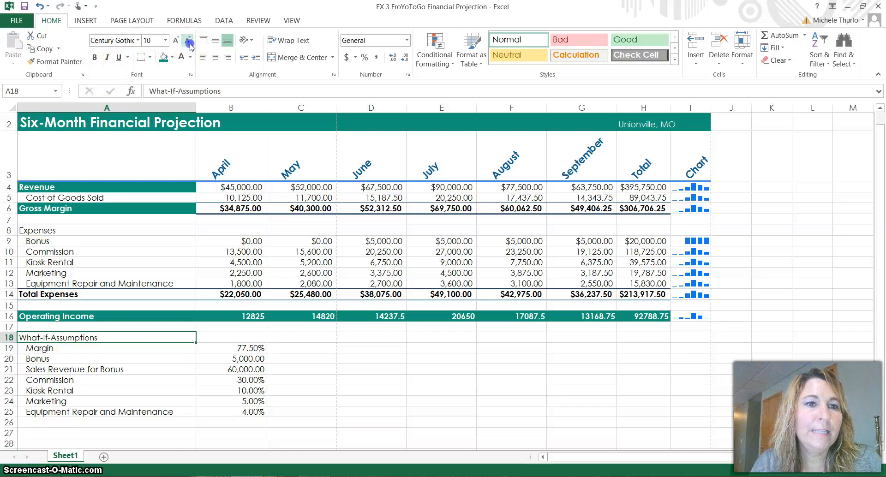
click(188, 42)
click(189, 44)
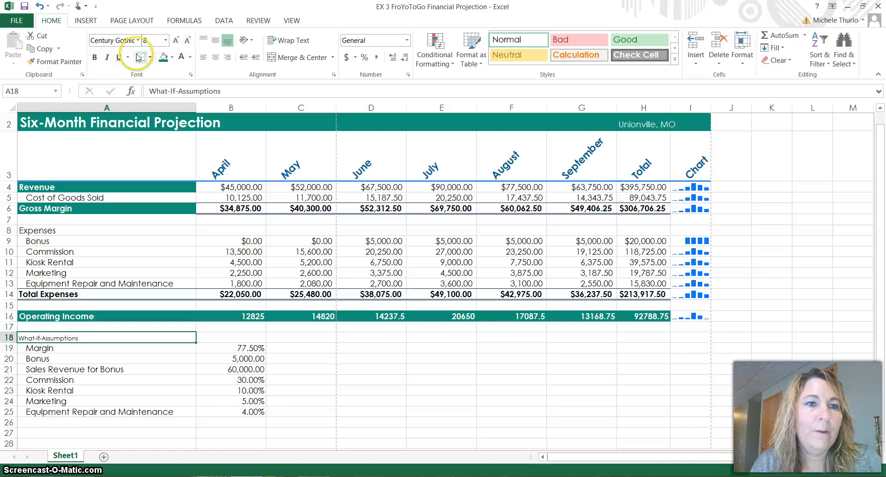
click(108, 57)
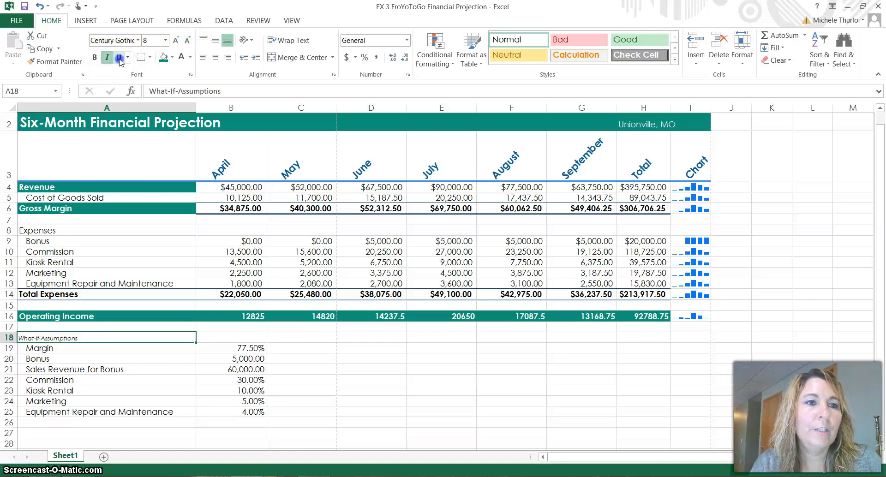
click(119, 58)
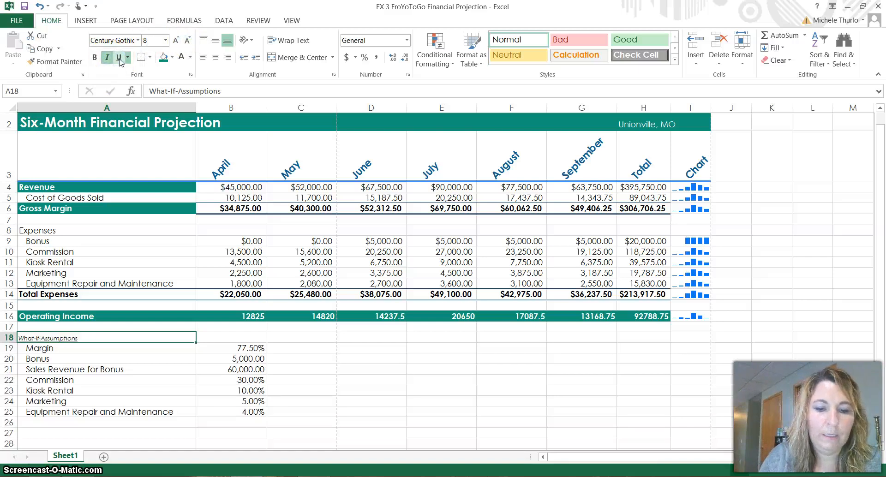
Reduce the font size of the assumption labels and values in A19:B25 to 8.
scroll(119, 62, down, 2)
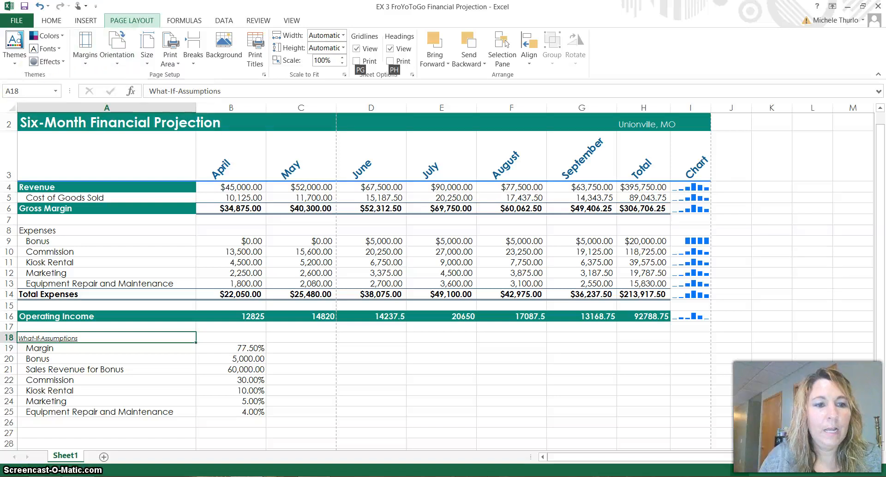
click(89, 348)
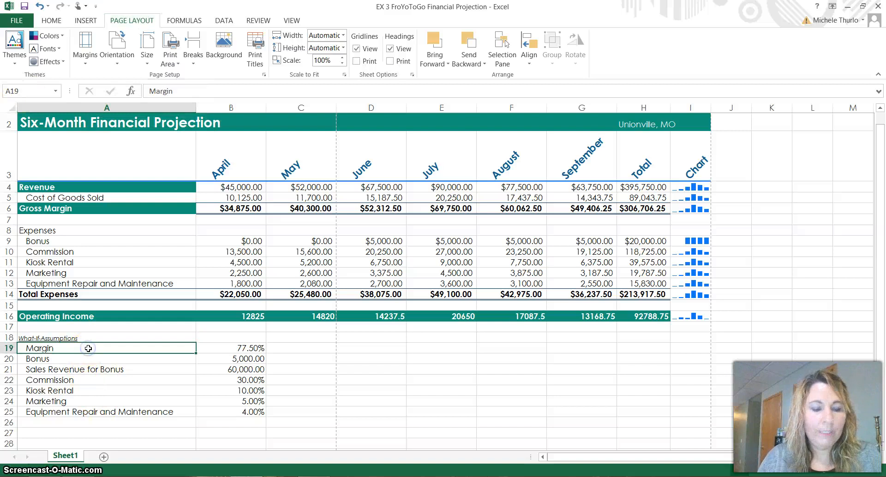
drag(89, 348, 224, 412)
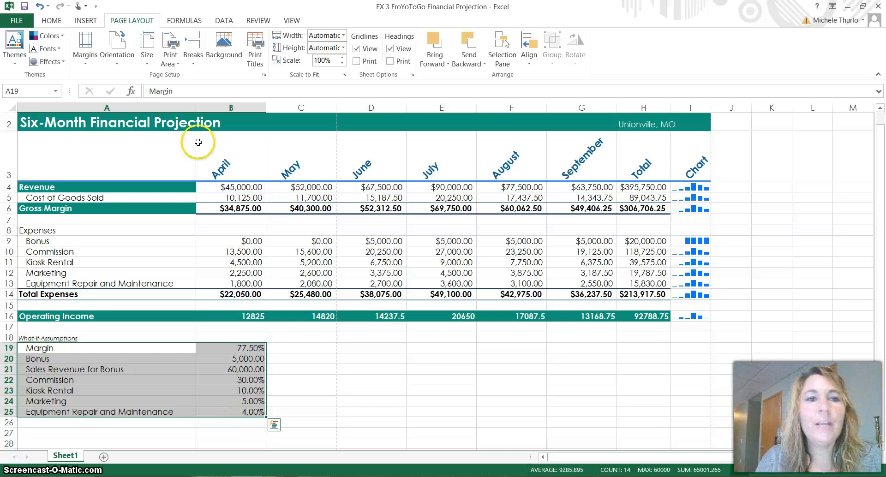
click(51, 21)
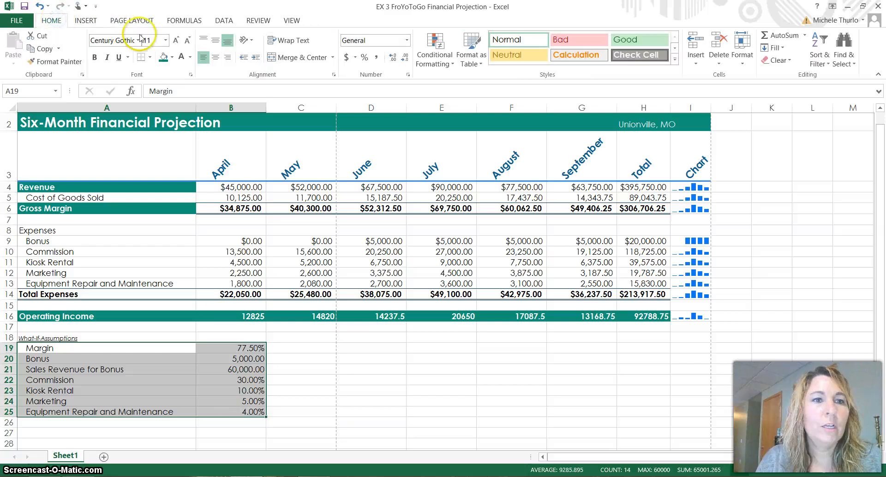
click(187, 43)
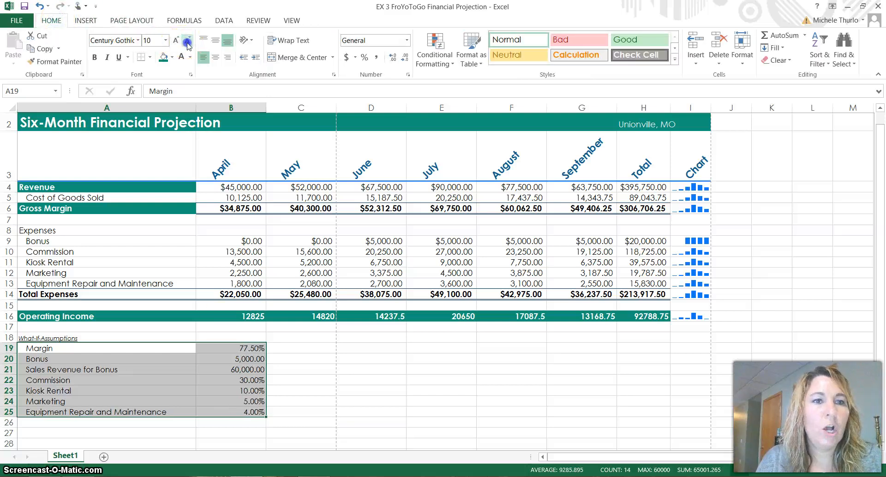
click(187, 43)
click(187, 42)
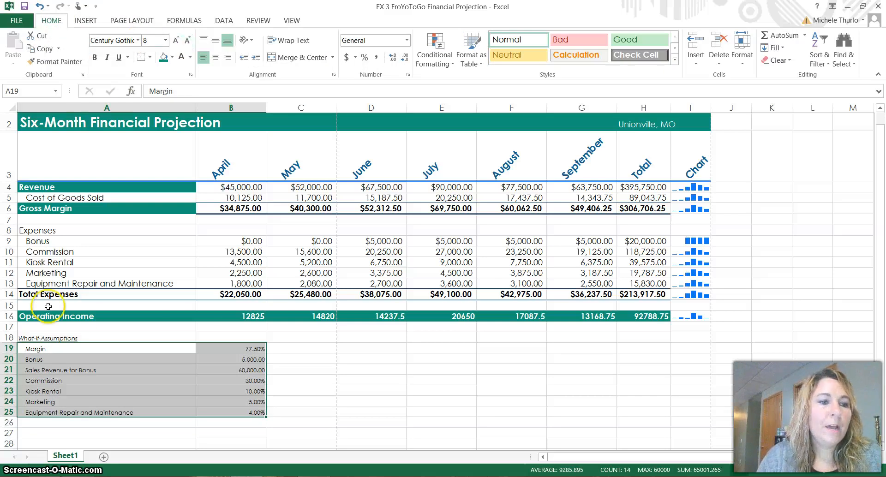
Fill the What-If-Assumptions block A18:B25 with the teal used in the title rows and make its text white.
click(68, 339)
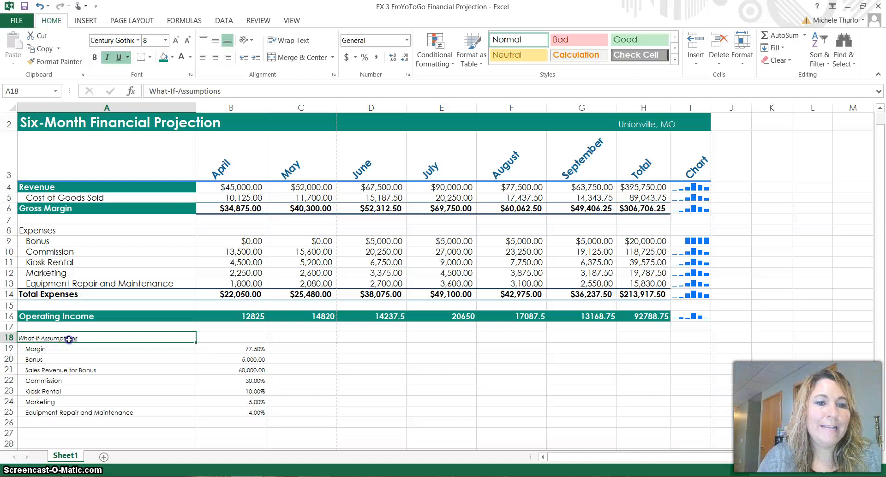
drag(68, 339, 260, 411)
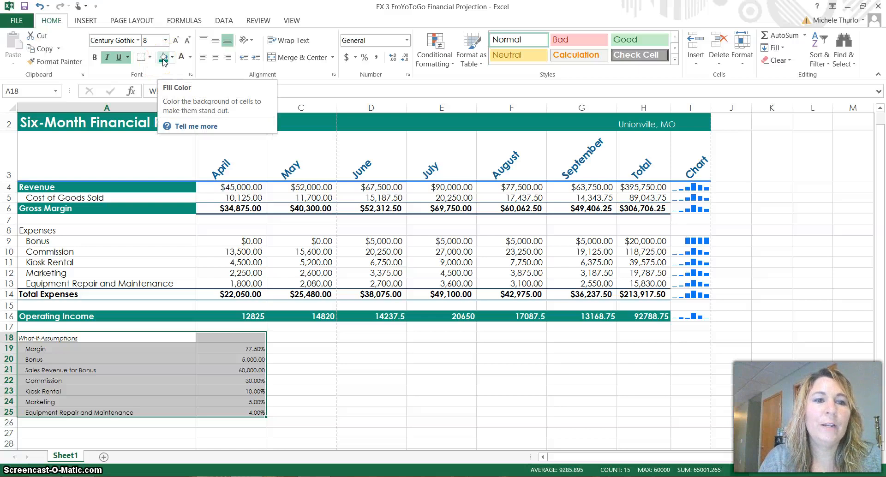
click(163, 57)
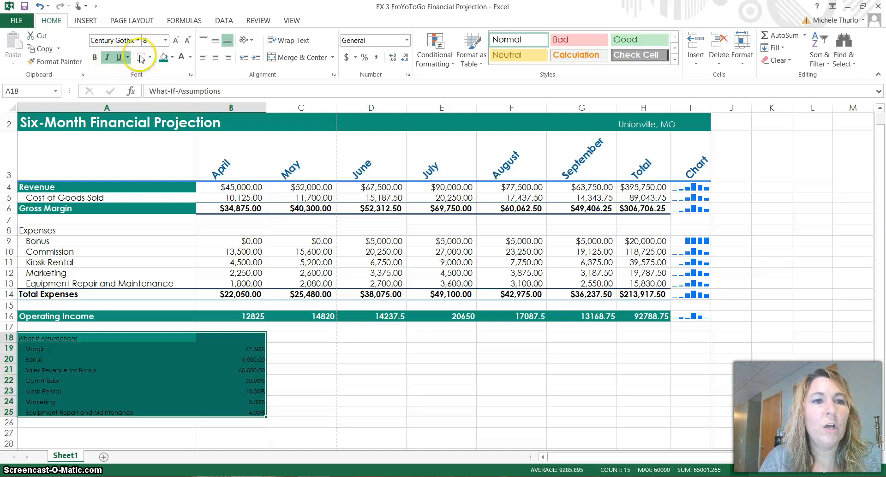
click(182, 57)
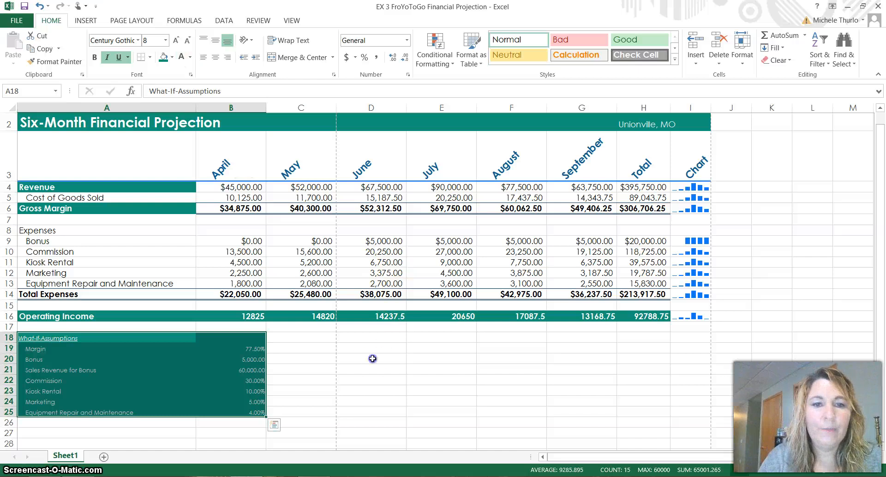
click(369, 357)
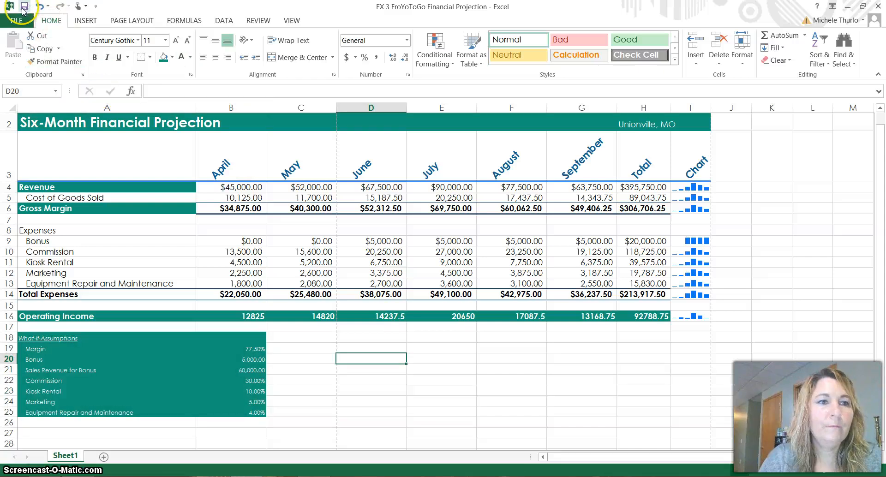